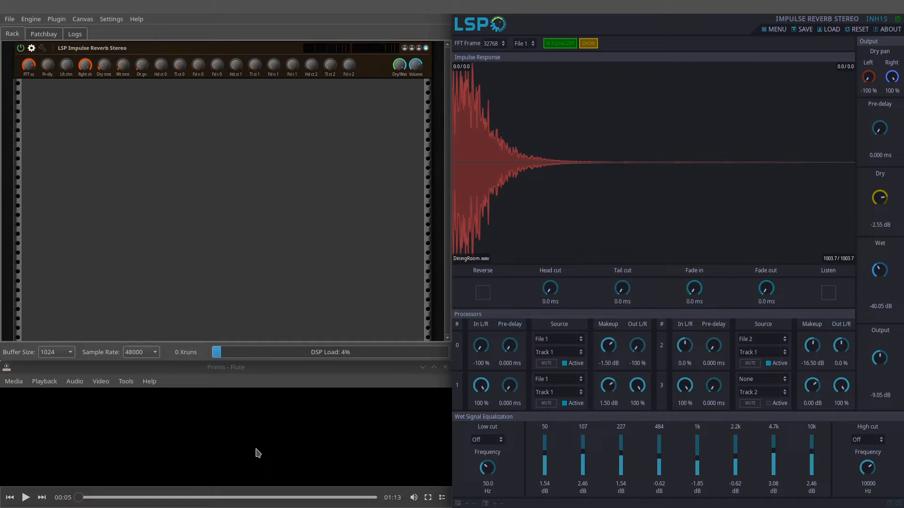
# Step: Play the flute recording through the current reverb setup, pause it, and rewind it to the start
pyautogui.click(28, 498)
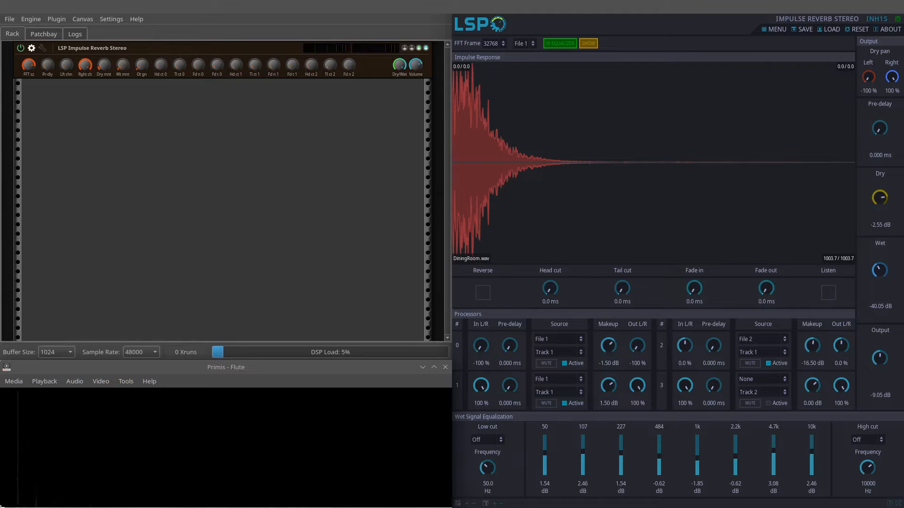
pyautogui.moveTo(171, 478)
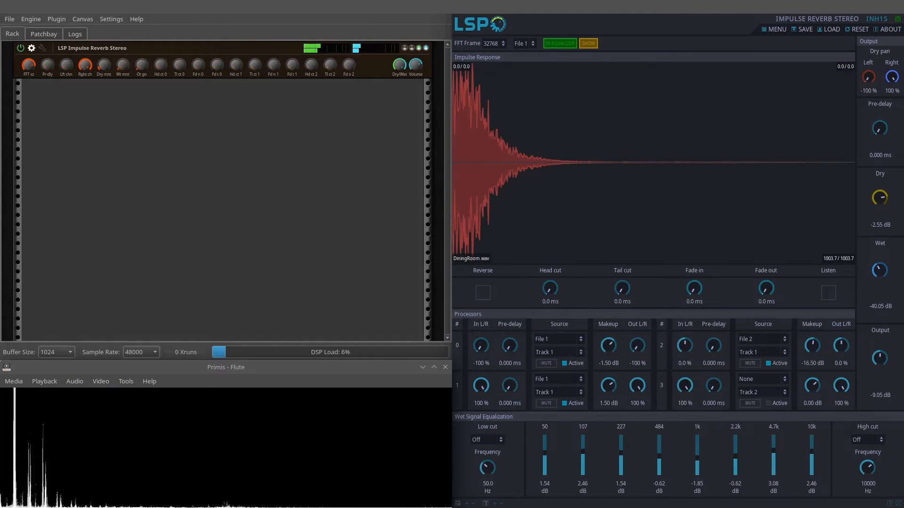
pyautogui.moveTo(174, 475)
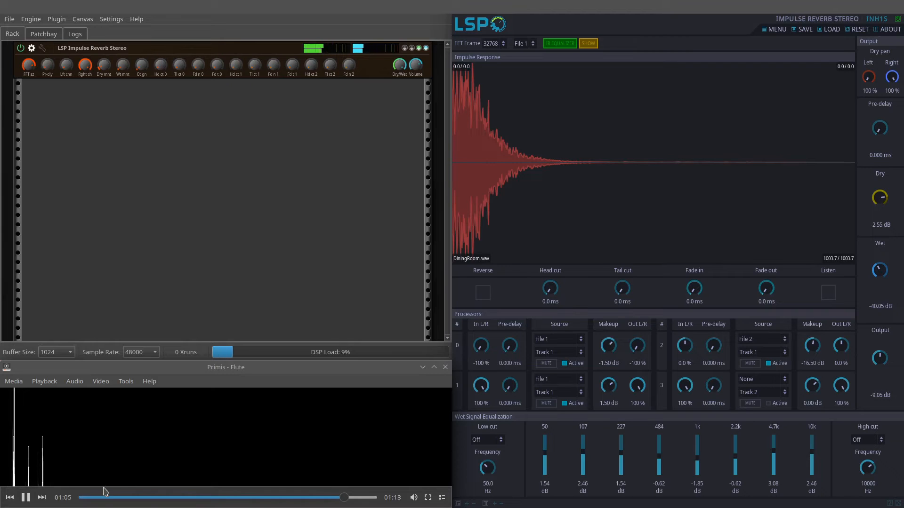
pyautogui.click(26, 497)
pyautogui.moveTo(360, 498); pyautogui.dragTo(42, 496)
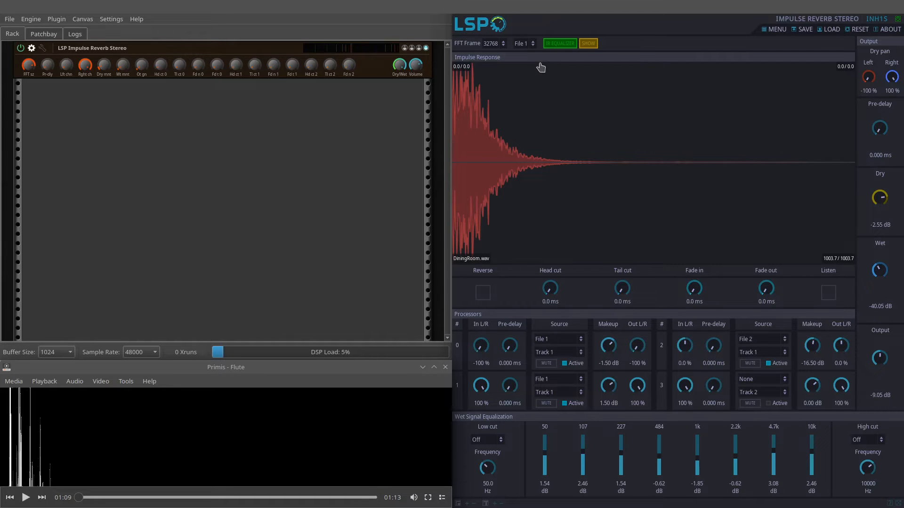
# Step: View the impulse response loaded in File 2 and return to File 1
pyautogui.click(529, 44)
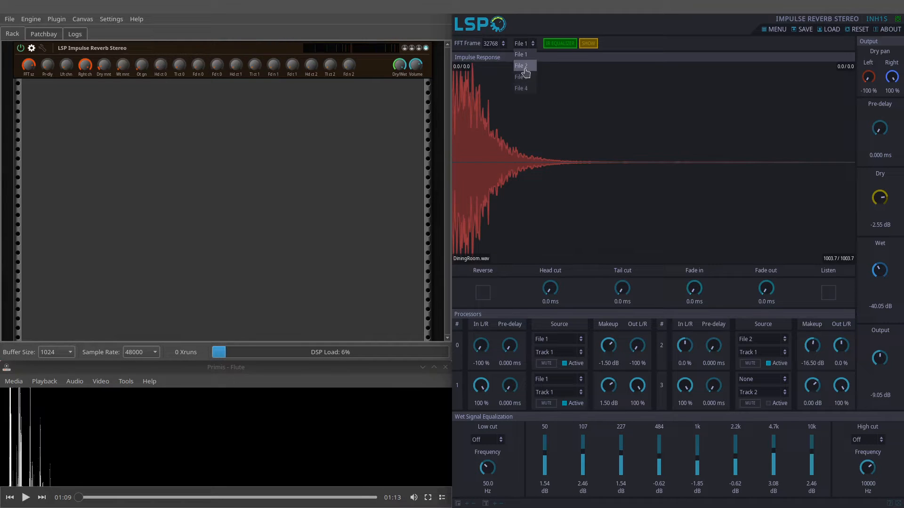
pyautogui.click(522, 67)
pyautogui.click(522, 42)
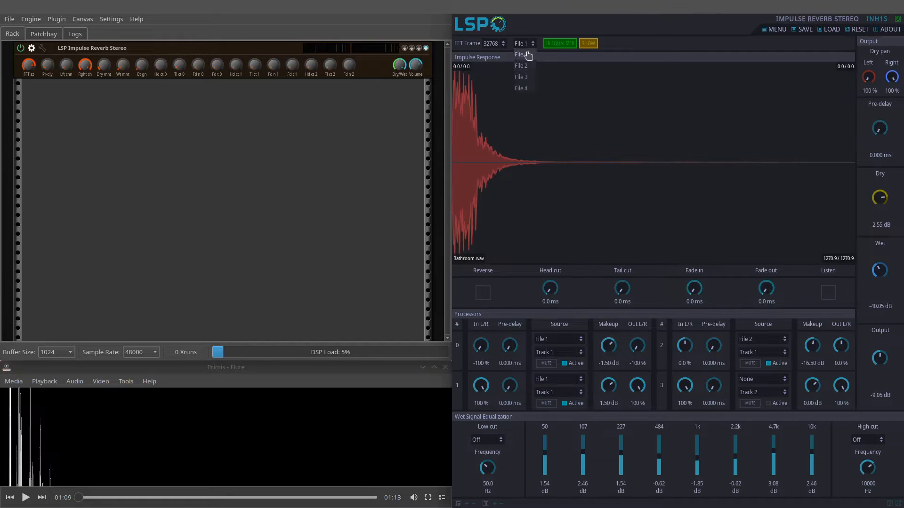
pyautogui.click(527, 54)
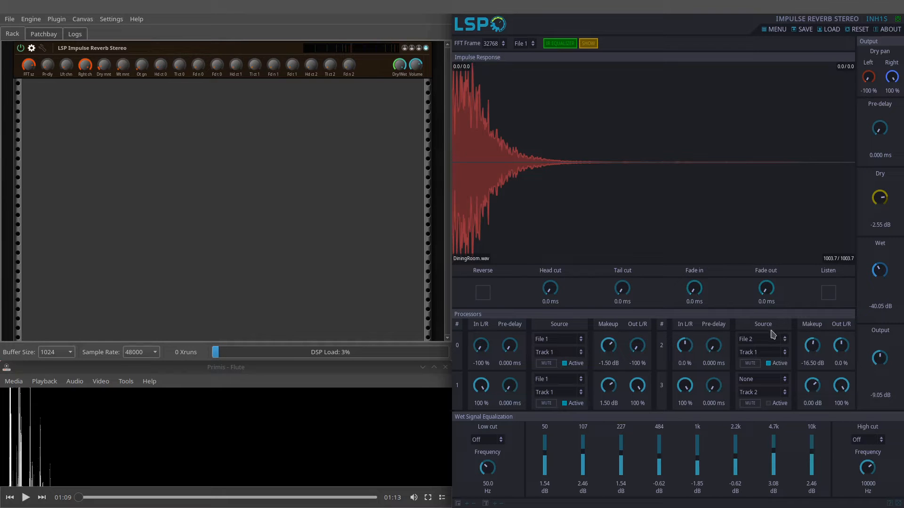
# Step: Listen to the flute from the start with the reverb bypassed, rewind it, and turn the bypass back off
pyautogui.moveTo(79, 497)
pyautogui.mouseDown()
pyautogui.moveTo(114, 498)
pyautogui.moveTo(79, 495)
pyautogui.mouseUp()
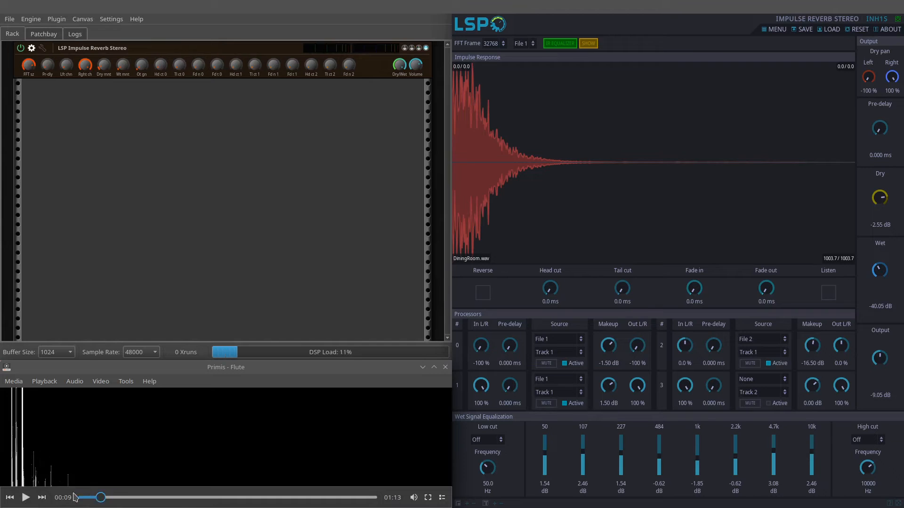
pyautogui.click(898, 19)
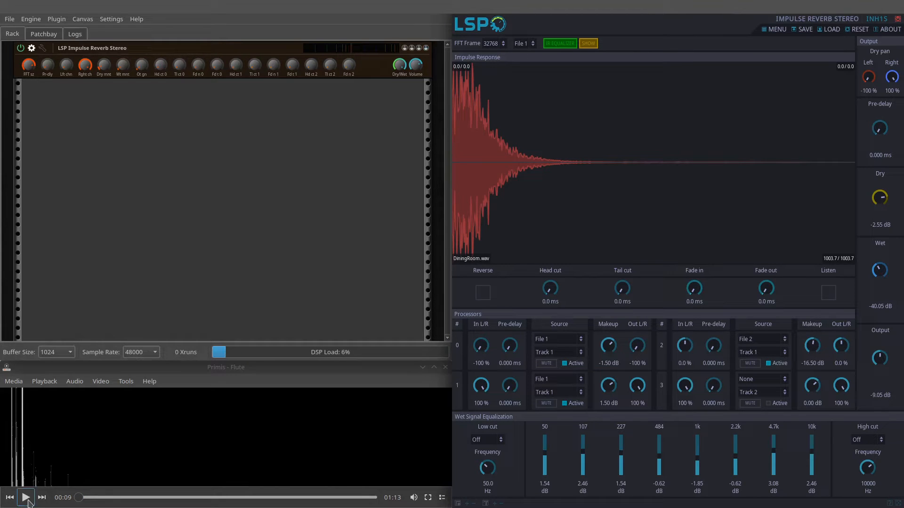
pyautogui.click(27, 500)
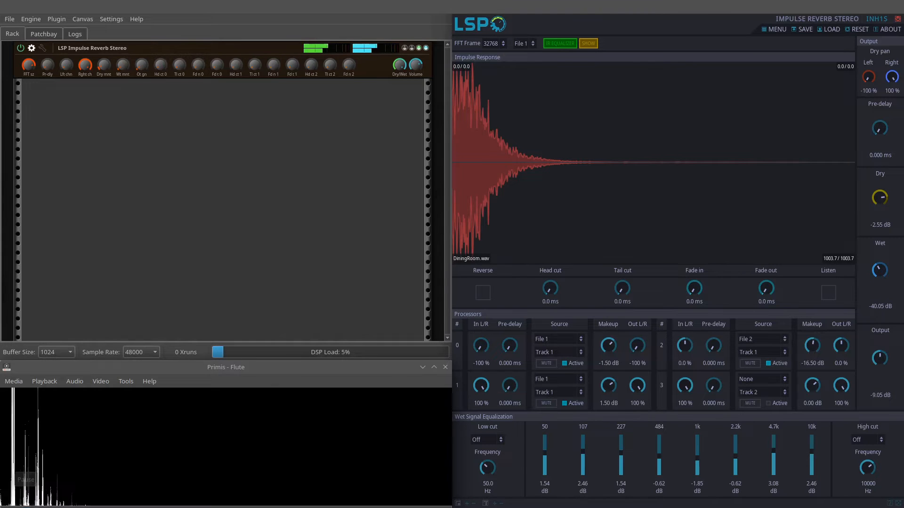
pyautogui.click(26, 499)
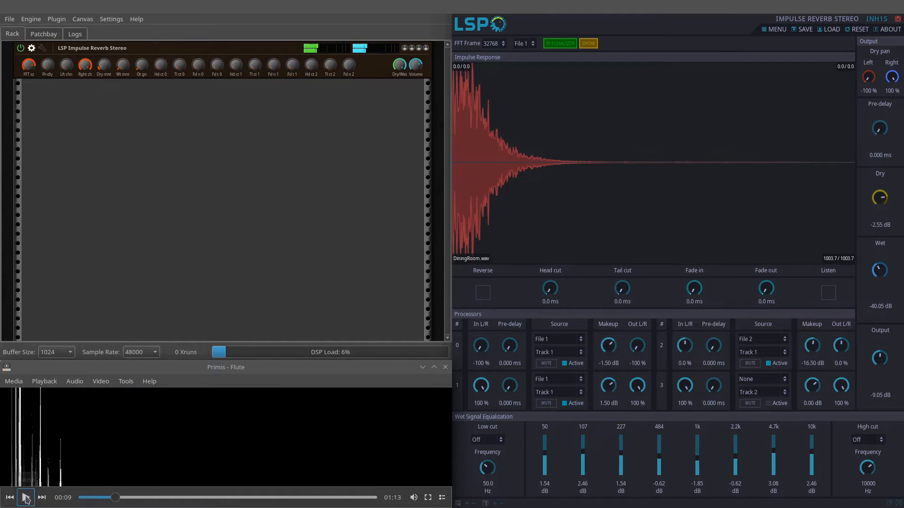
pyautogui.moveTo(117, 499); pyautogui.dragTo(79, 498)
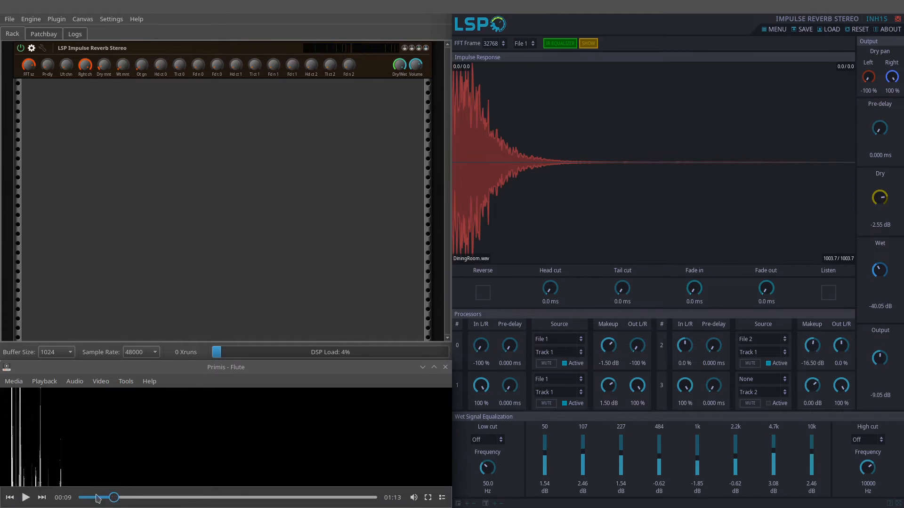
pyautogui.click(898, 20)
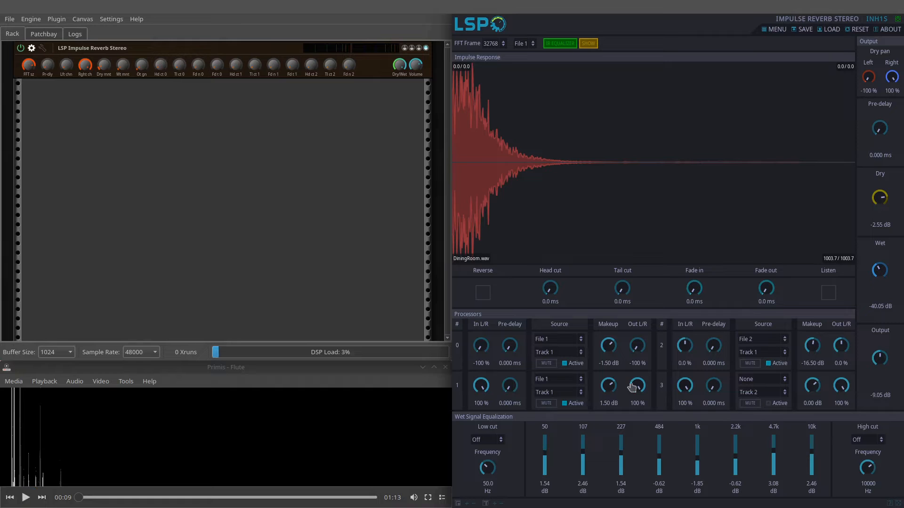
# Step: Compare the File 2 impulse response with File 1 once more, ending on File 1
pyautogui.click(529, 44)
pyautogui.click(522, 65)
pyautogui.click(525, 43)
pyautogui.click(521, 54)
# Step: Reset the reverb's settings, enable the IR equalizer, and show its wet signal equalization section
pyautogui.click(854, 29)
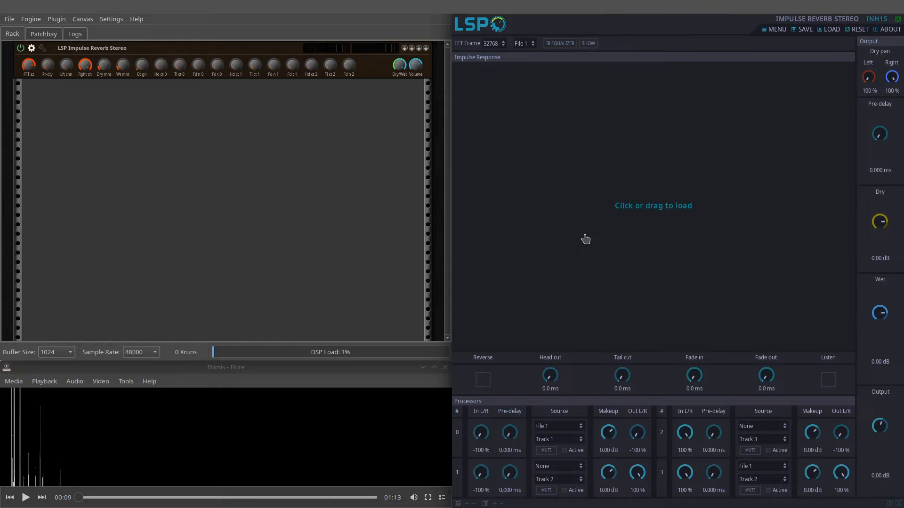
pyautogui.click(558, 44)
pyautogui.click(588, 43)
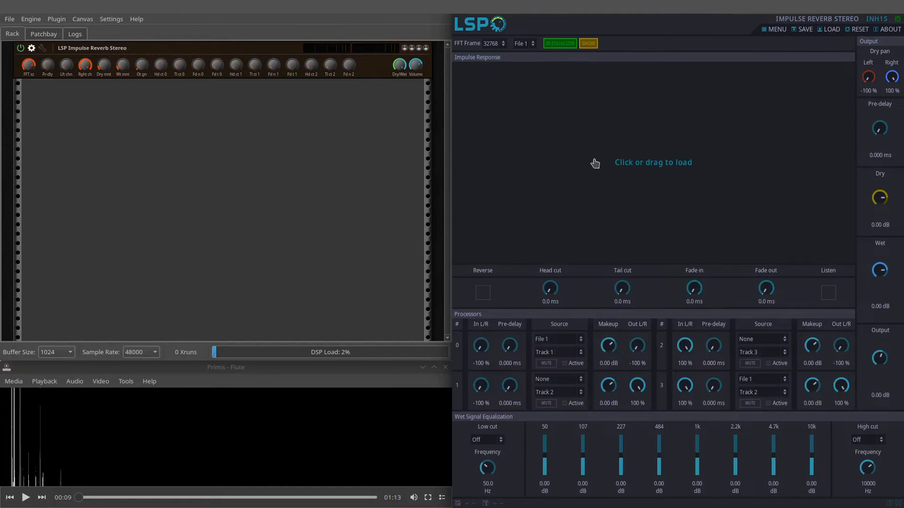
# Step: Preview Hall2.wav, Hall.wav, DiningRoom.wav and Bathroom.wav, and load Hall.wav as the File 1 impulse response
pyautogui.click(634, 190)
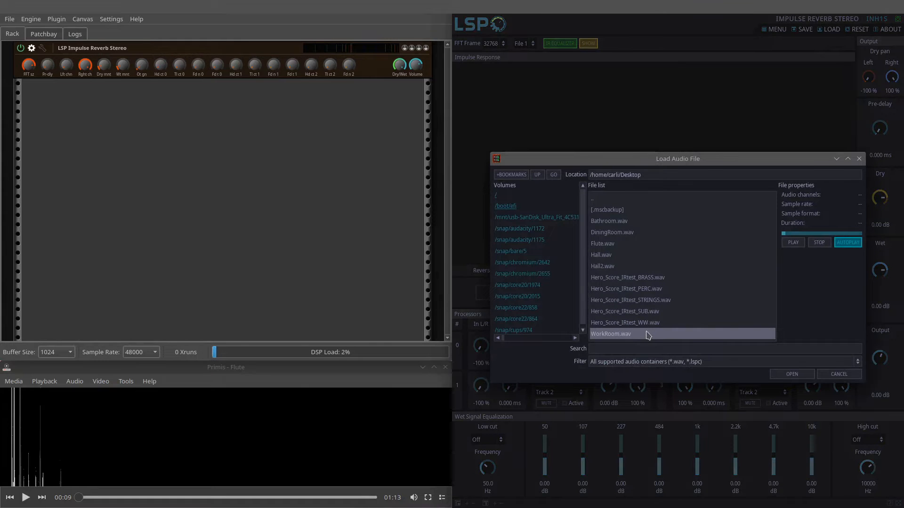
pyautogui.click(626, 266)
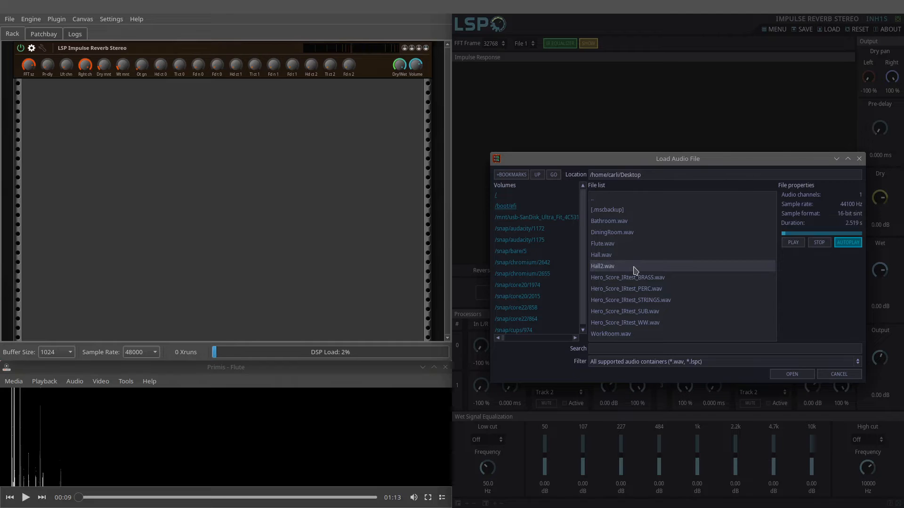
pyautogui.click(635, 271)
pyautogui.click(639, 258)
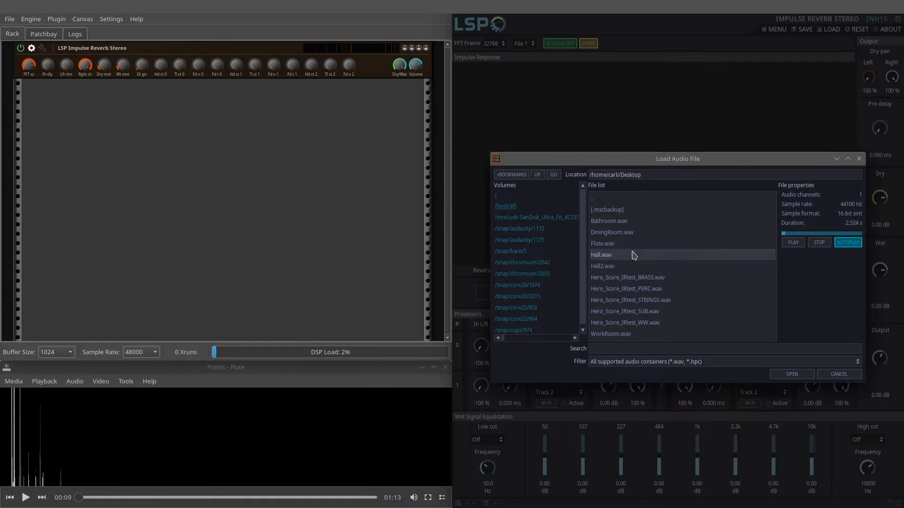
pyautogui.click(631, 235)
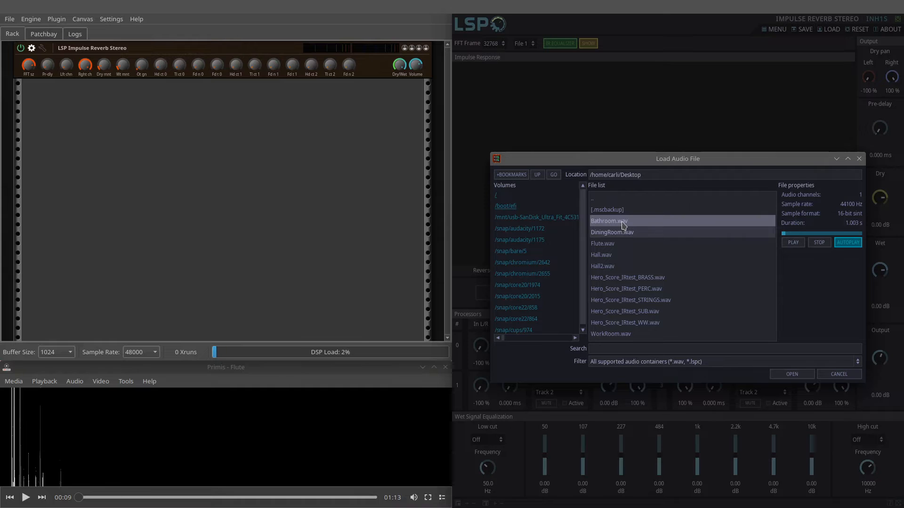
pyautogui.click(624, 224)
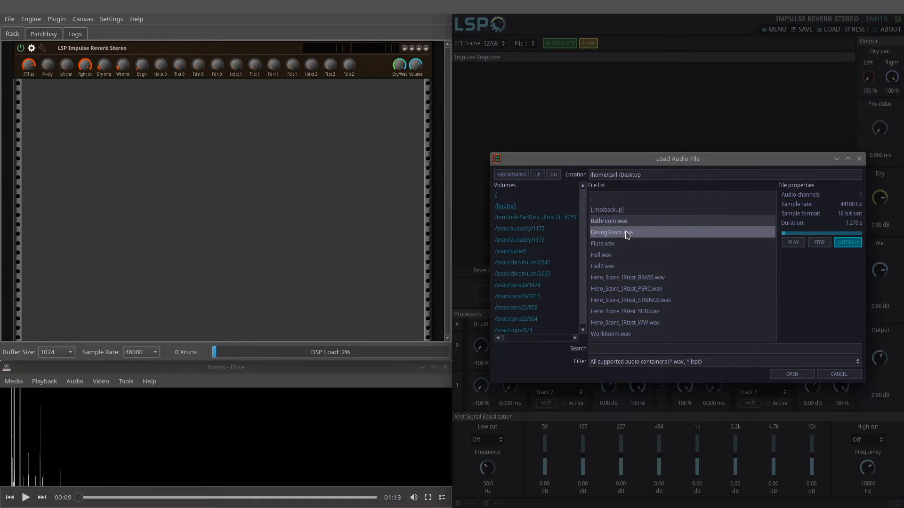
pyautogui.click(628, 234)
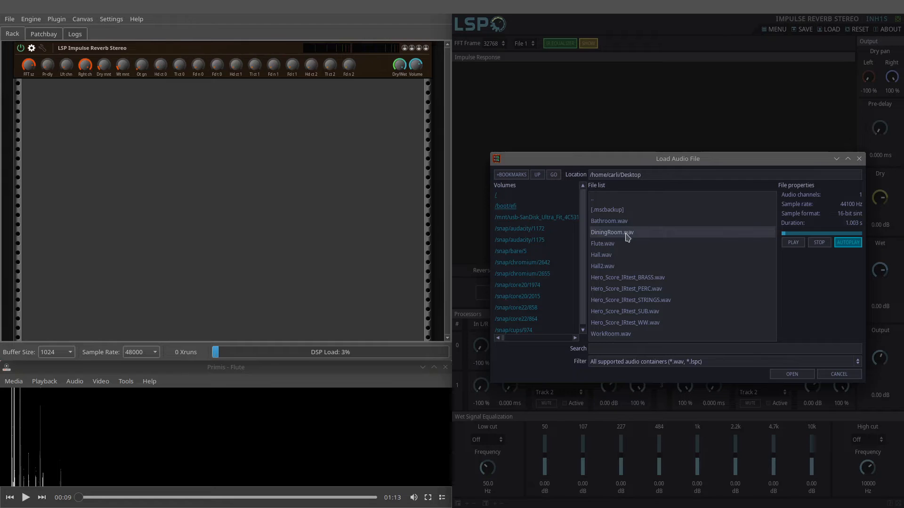
pyautogui.click(619, 260)
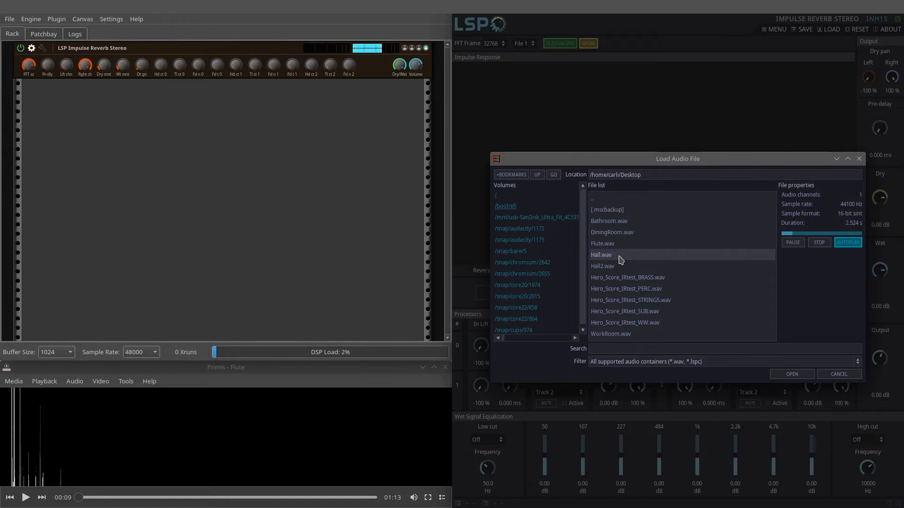
pyautogui.click(791, 374)
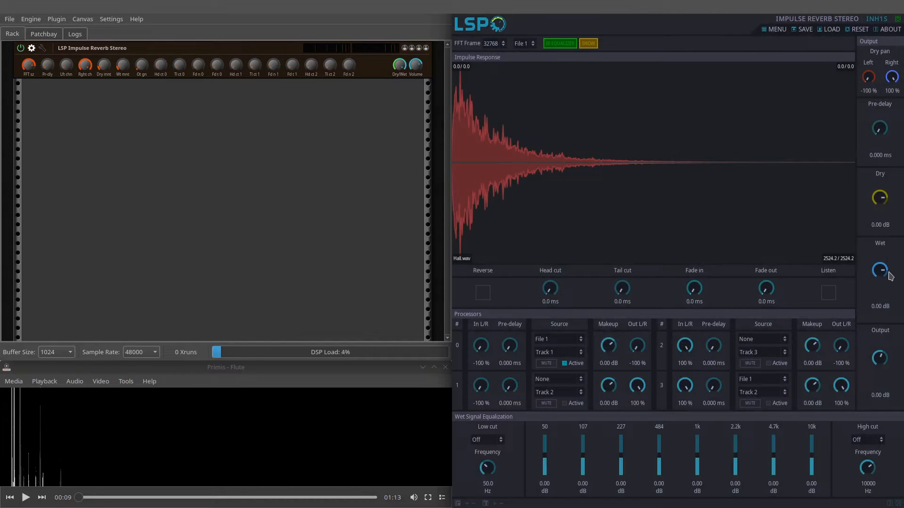
# Step: Turn the wet level down to -inf dB and centre processor 0's Out L/R at 0.0 %
pyautogui.moveTo(878, 270); pyautogui.dragTo(878, 317)
pyautogui.moveTo(637, 349); pyautogui.dragTo(635, 318)
pyautogui.moveTo(636, 346); pyautogui.dragTo(637, 345)
# Step: Bring processor 0's In L/R balance close to centre, at about -0.8 %
pyautogui.moveTo(479, 353); pyautogui.dragTo(482, 329)
pyautogui.scroll(1, 484, 351)
pyautogui.scroll(-1, 484, 351)
pyautogui.moveTo(483, 351); pyautogui.dragTo(480, 345)
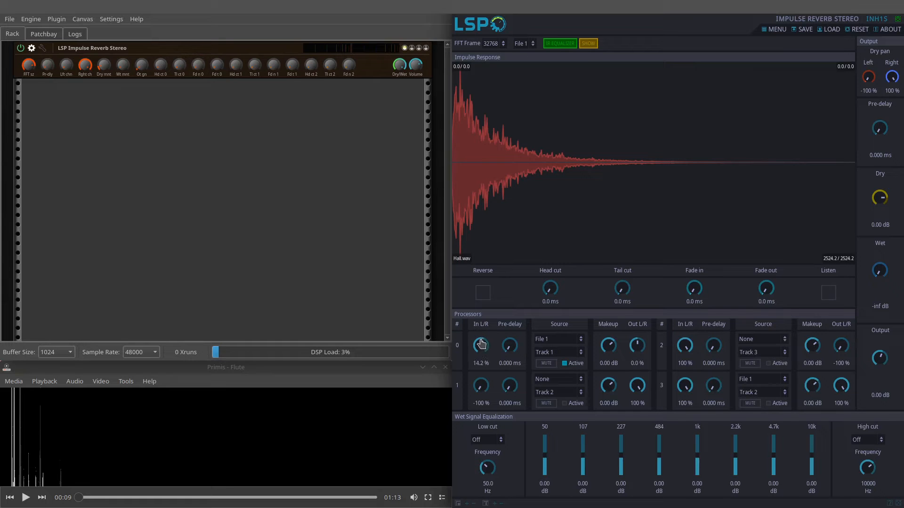
pyautogui.scroll(-2, 481, 344)
pyautogui.scroll(-3, 480, 344)
pyautogui.scroll(-1, 480, 344)
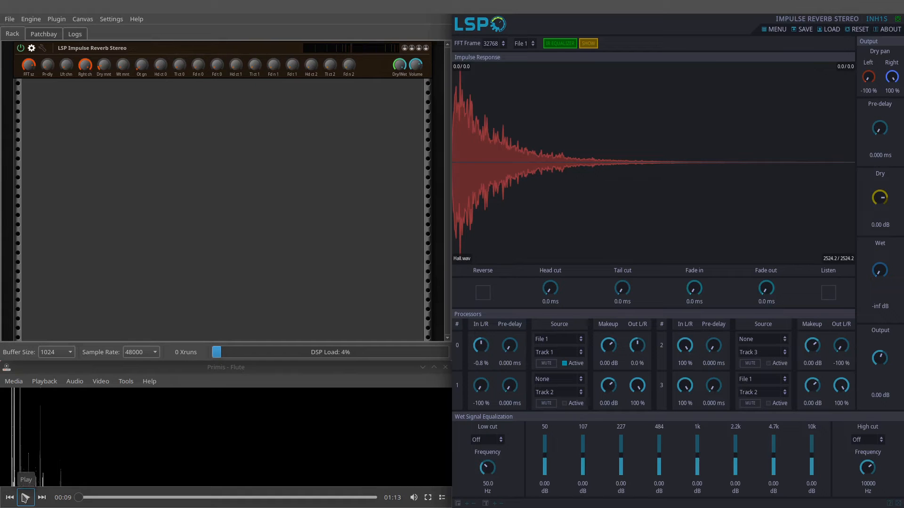
# Step: Play the flute and, while listening, set the dry level to -4.00 dB and the wet level to -45.05 dB
pyautogui.click(25, 497)
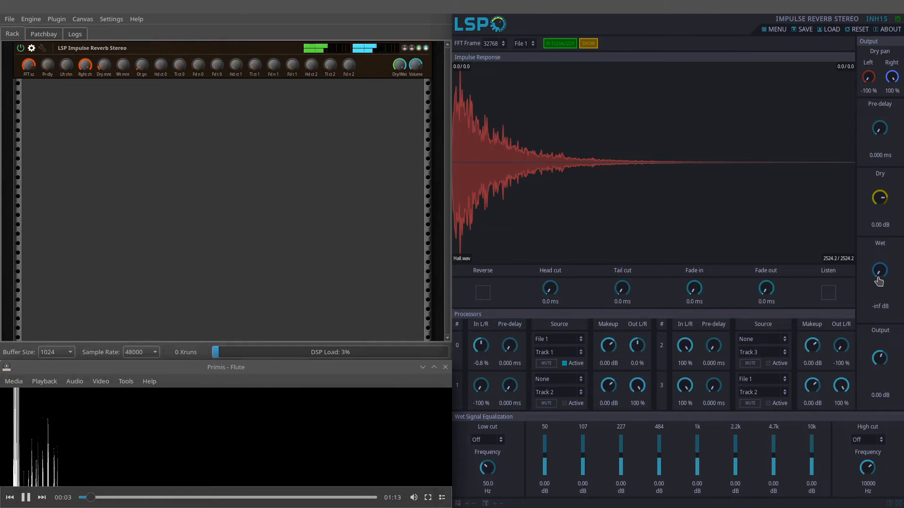
pyautogui.moveTo(879, 281); pyautogui.dragTo(879, 276)
pyautogui.moveTo(879, 197); pyautogui.dragTo(878, 200)
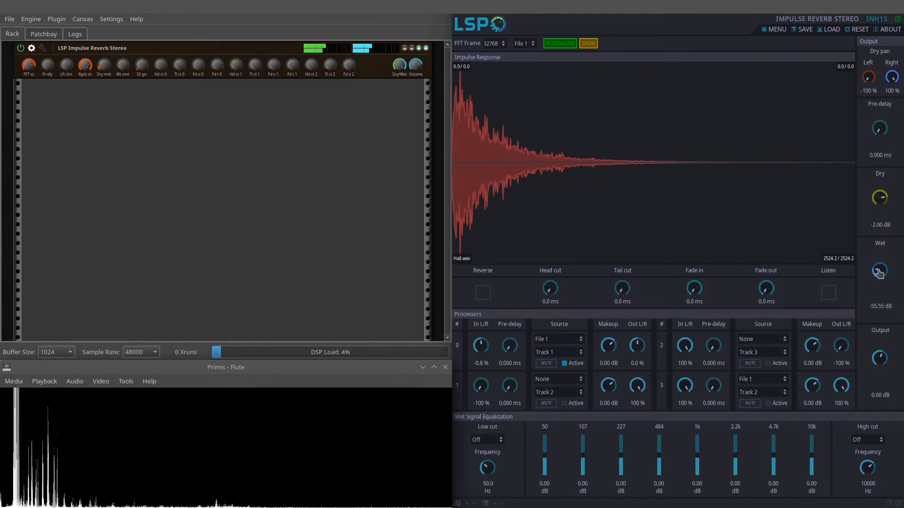
pyautogui.moveTo(880, 199); pyautogui.dragTo(881, 201)
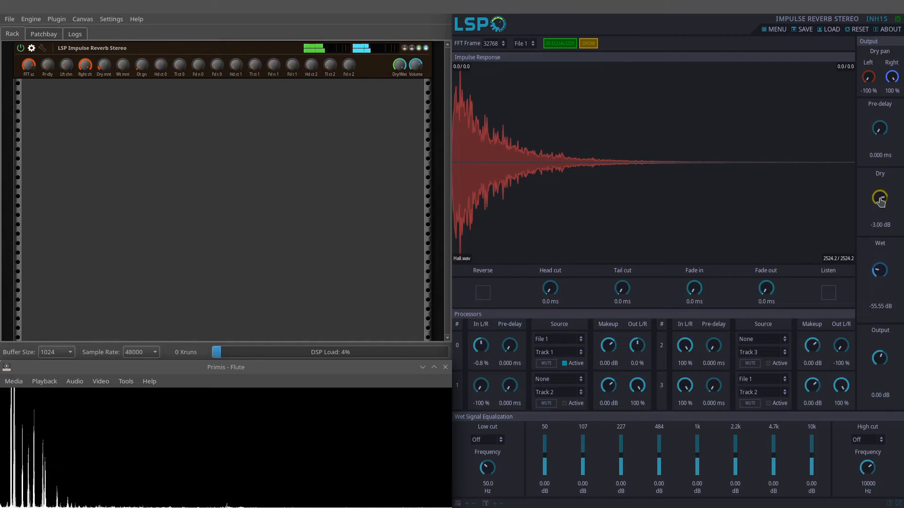
pyautogui.scroll(2, 876, 275)
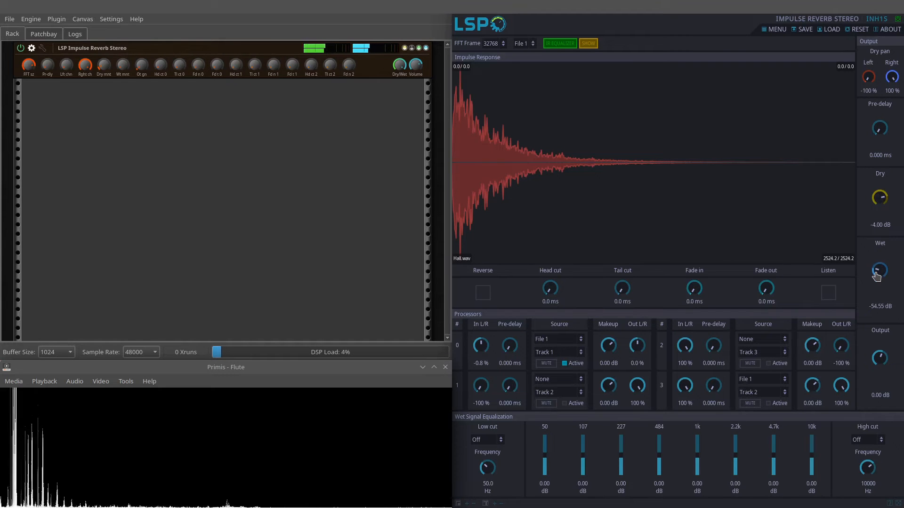
pyautogui.scroll(2, 876, 276)
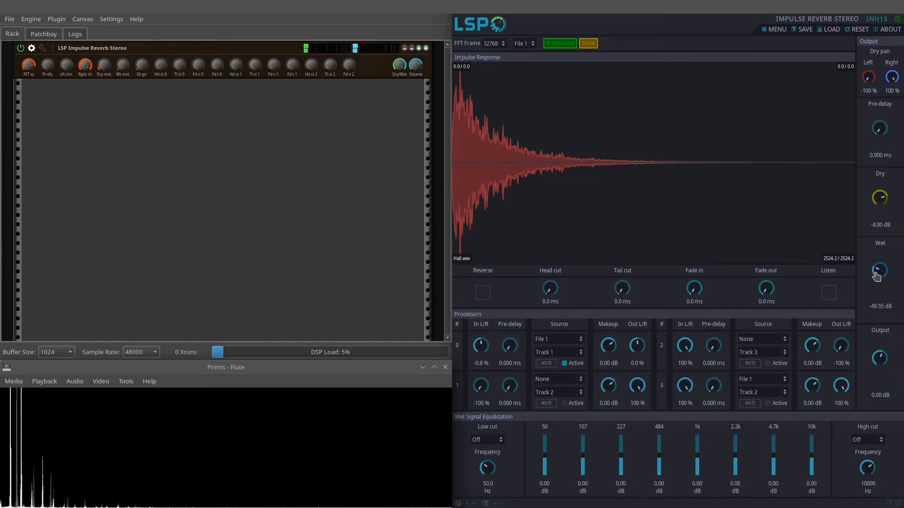
pyautogui.scroll(2, 876, 276)
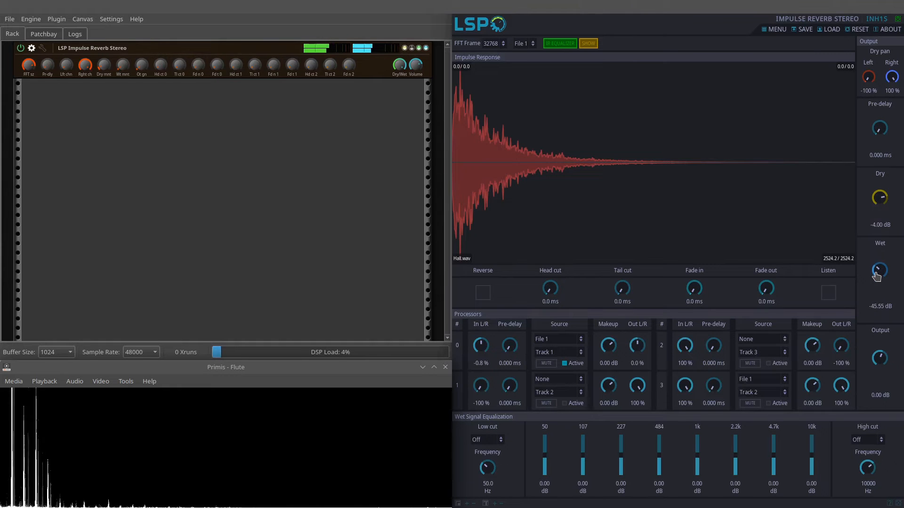
# Step: Lower the output level to -5.50 dB and raise the wet level to -40.55 dB
pyautogui.scroll(-5, 879, 356)
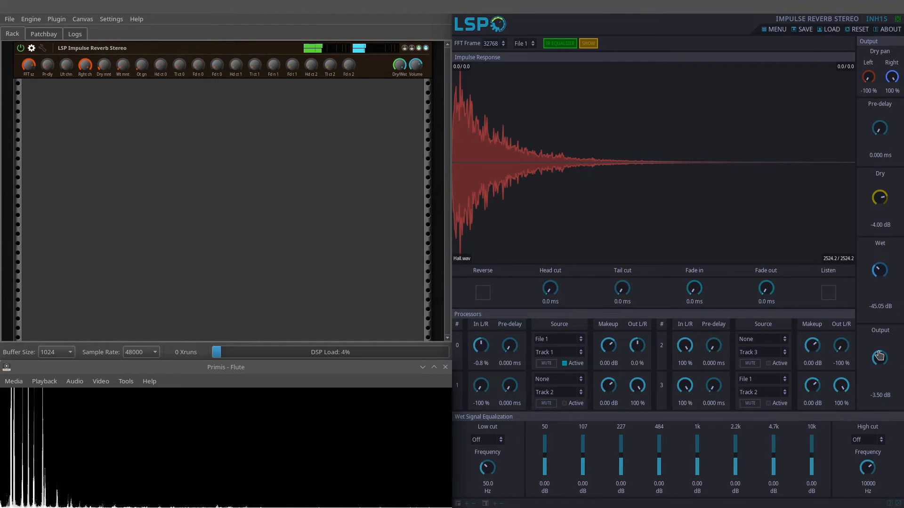
pyautogui.scroll(-1, 879, 356)
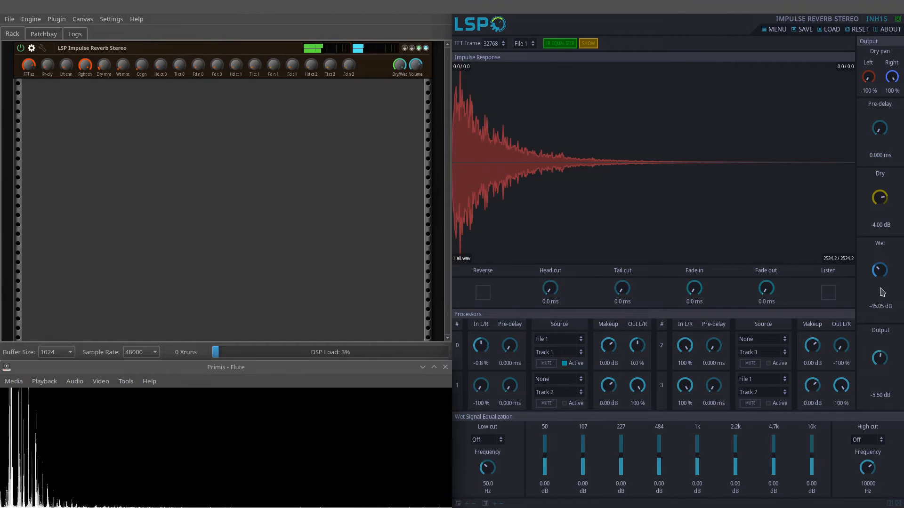
pyautogui.scroll(1, 879, 279)
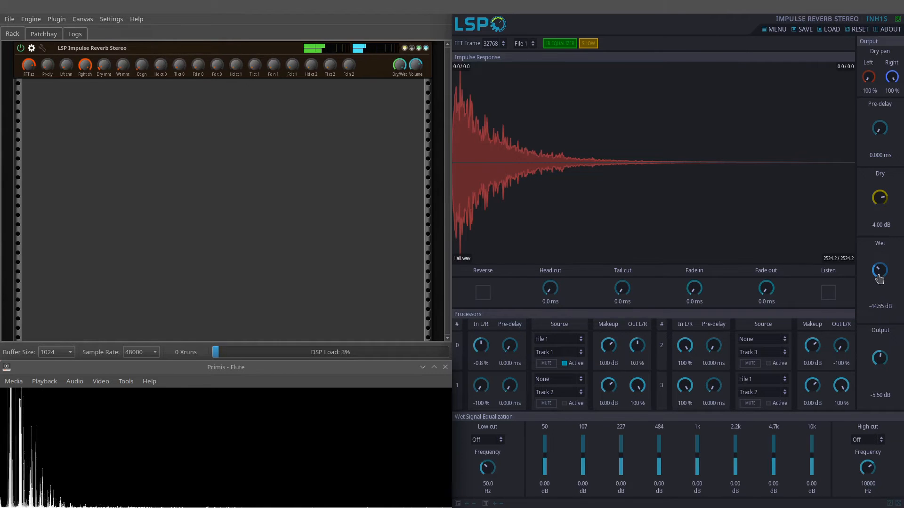
pyautogui.scroll(3, 879, 279)
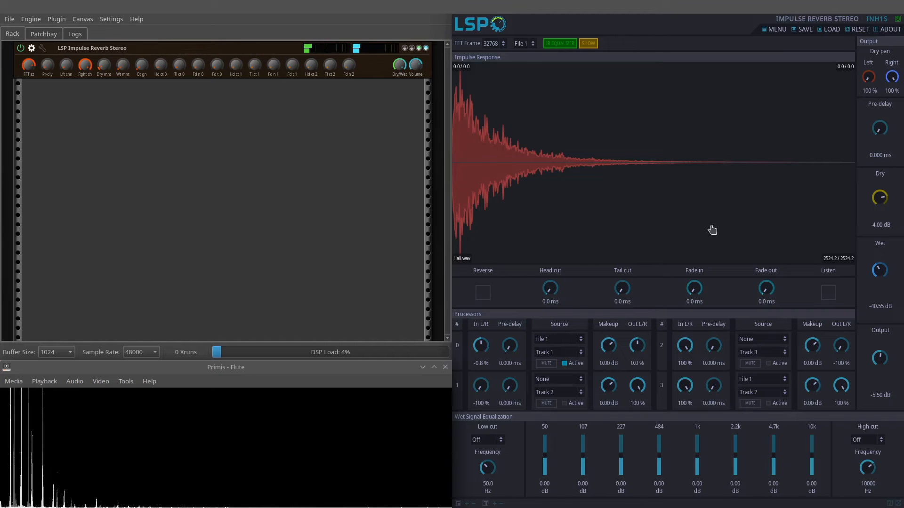
# Step: Pause the flute playback in the media player
pyautogui.moveTo(184, 481)
pyautogui.press('space')
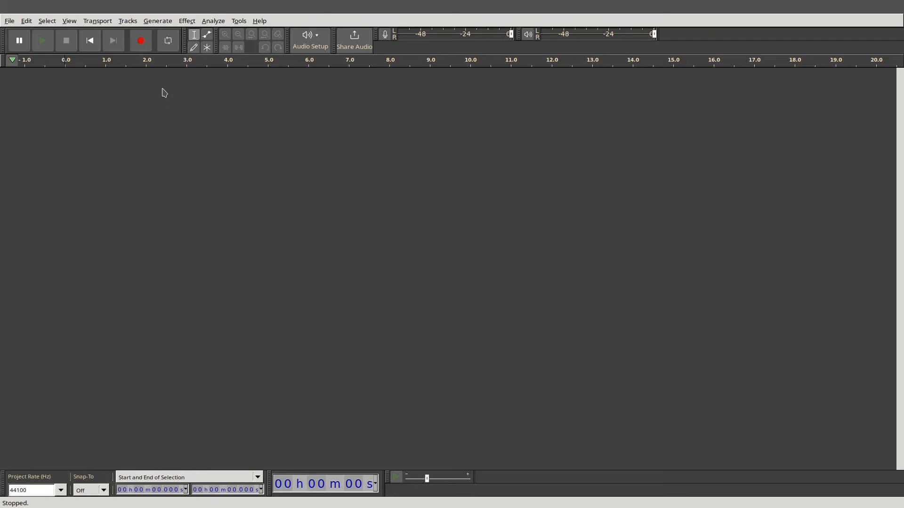
# Step: Switch to Audacity and generate 0.001 s of white noise with an amplitude of 1 on a new track
pyautogui.click(155, 22)
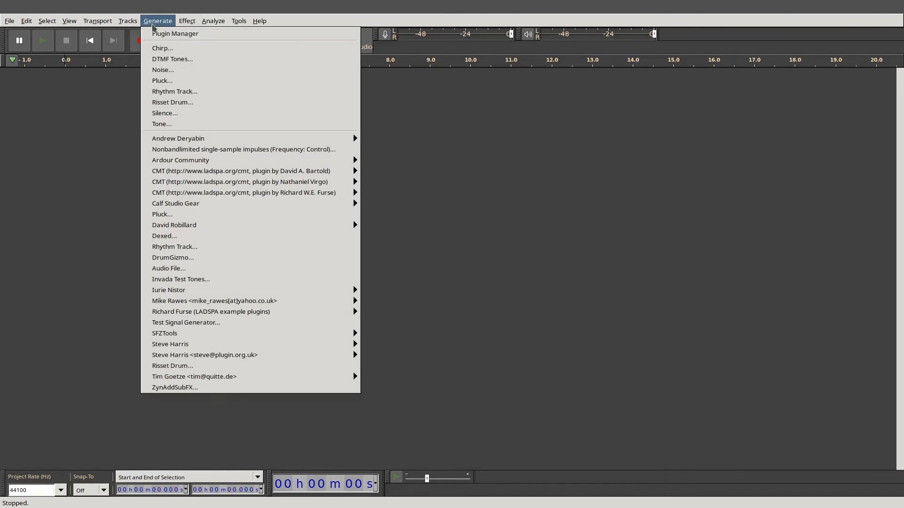
pyautogui.click(168, 71)
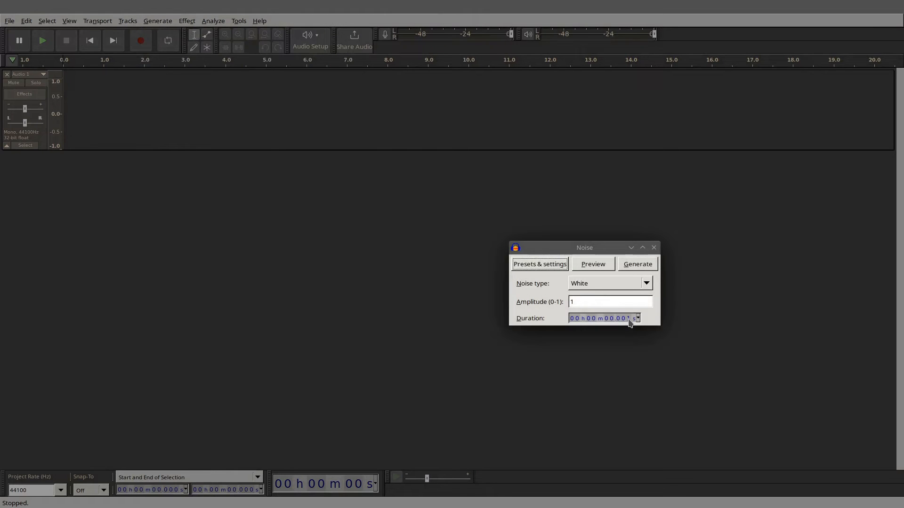
pyautogui.click(647, 269)
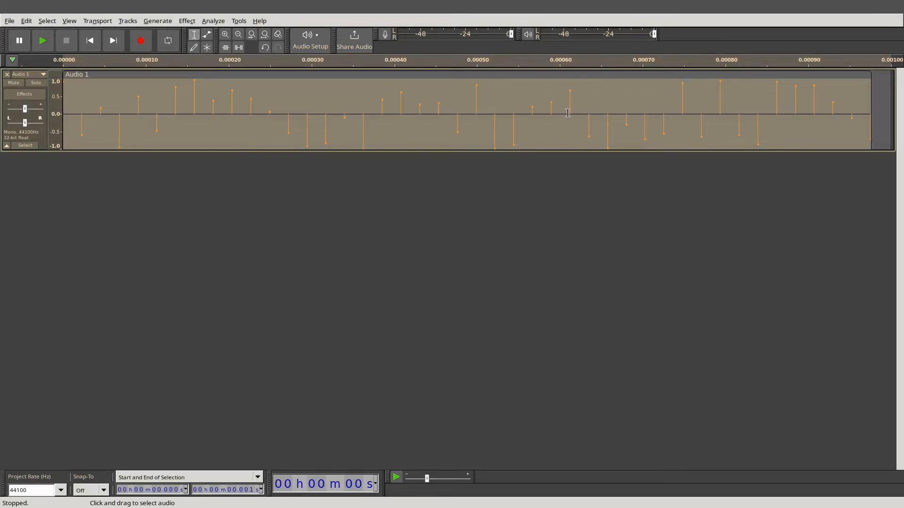
# Step: Generate 6 seconds of silence on the same track, just after the noise burst
pyautogui.click(238, 40)
pyautogui.click(238, 40)
pyautogui.click(238, 40)
pyautogui.click(238, 40)
pyautogui.click(238, 40)
pyautogui.click(238, 40)
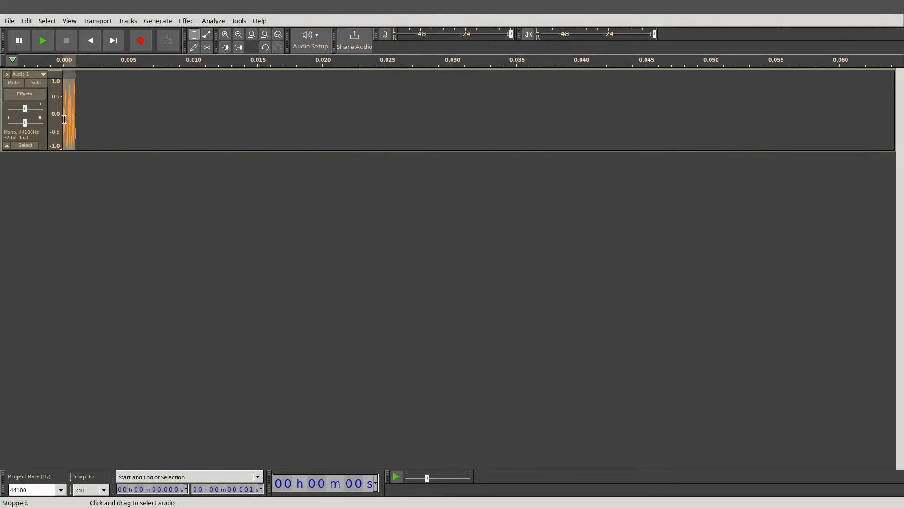
pyautogui.click(88, 102)
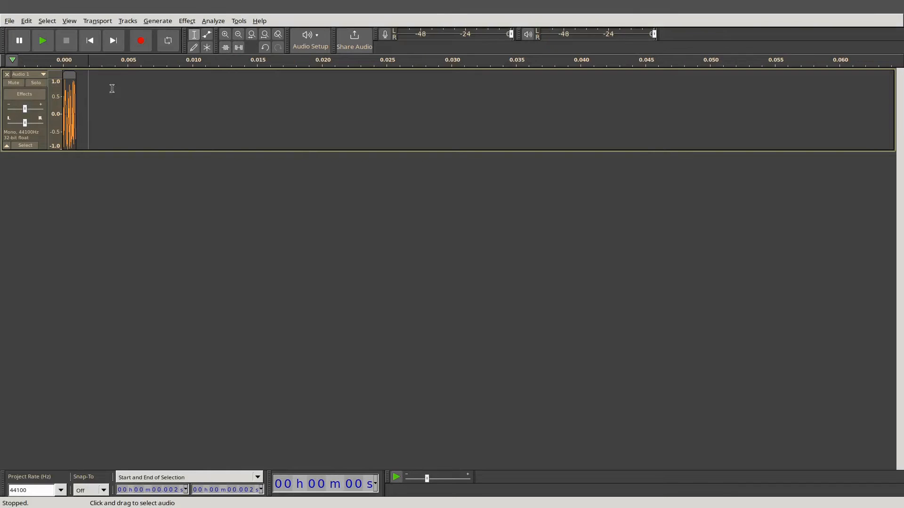
pyautogui.click(165, 20)
pyautogui.click(160, 111)
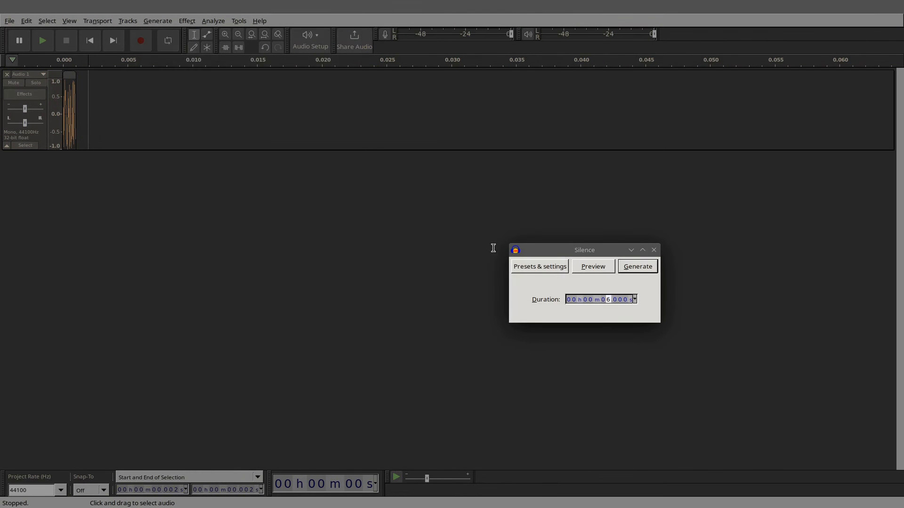
pyautogui.click(650, 270)
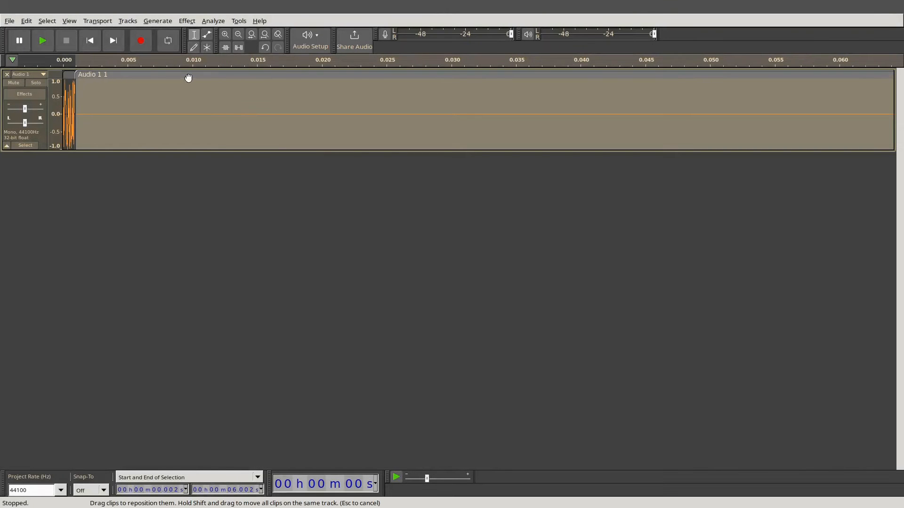
# Step: Move the silent clip flush against the noise burst and merge the two into one clip
pyautogui.moveTo(191, 78); pyautogui.dragTo(186, 80)
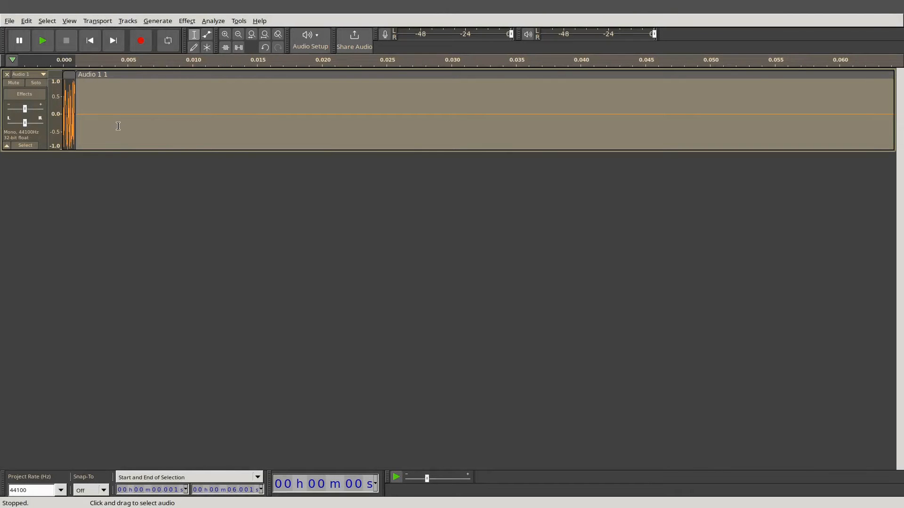
pyautogui.click(77, 135)
pyautogui.click(239, 35)
pyautogui.click(239, 35)
pyautogui.click(239, 35)
pyautogui.click(239, 35)
pyautogui.click(239, 35)
pyautogui.click(239, 35)
pyautogui.click(239, 34)
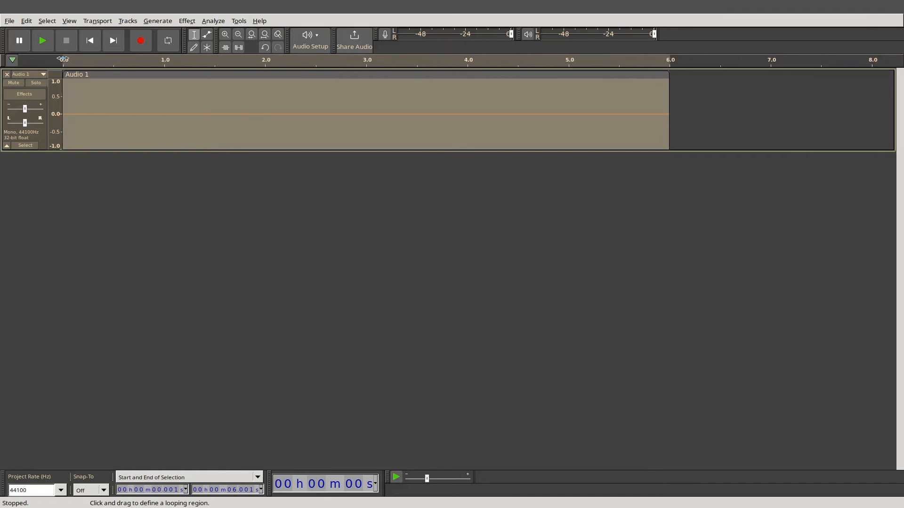
# Step: Play the merged clip from its start to listen to the noise burst
pyautogui.click(42, 41)
pyautogui.click(66, 44)
pyautogui.click(42, 41)
pyautogui.click(316, 60)
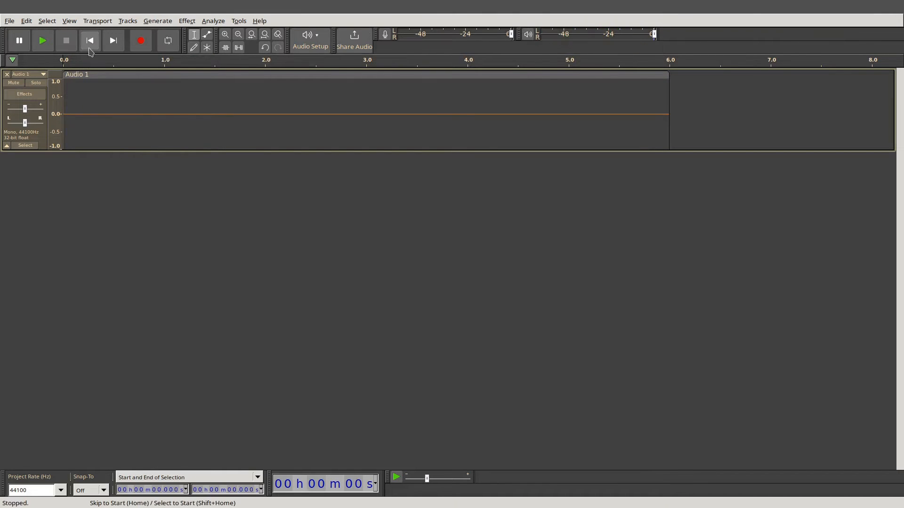
pyautogui.click(42, 41)
pyautogui.press('space')
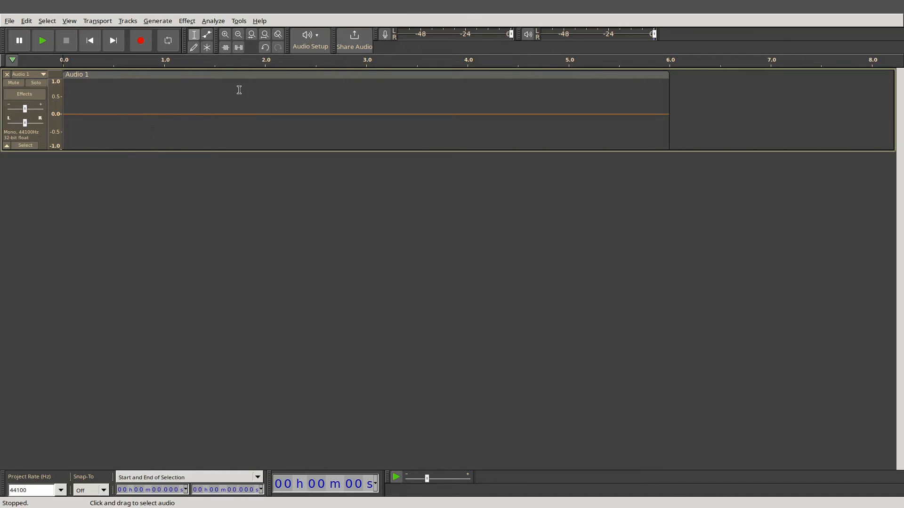
# Step: Select the whole clip and load the Large Room factory preset in the Reverb effect
pyautogui.click(239, 97)
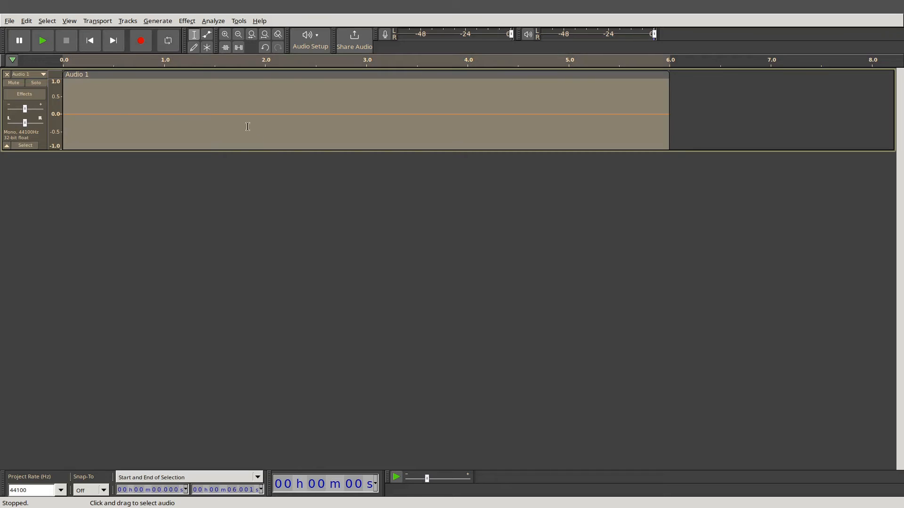
pyautogui.click(193, 24)
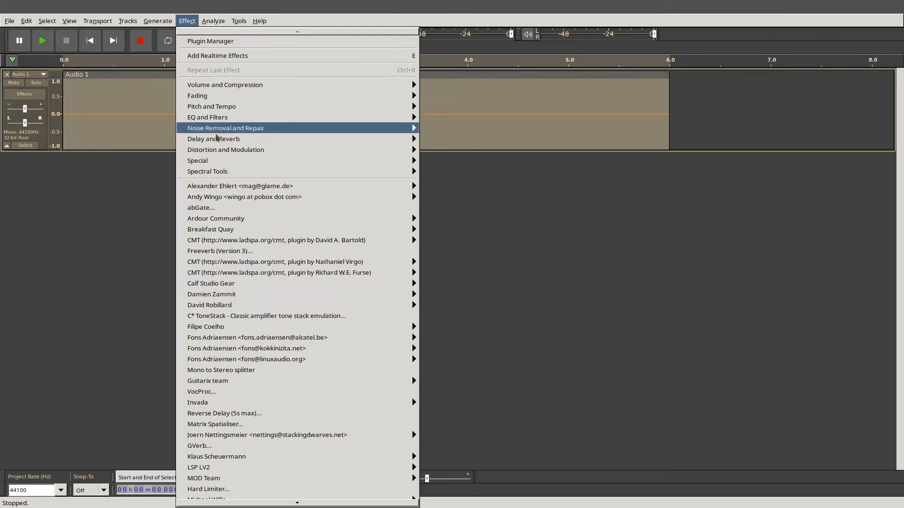
pyautogui.moveTo(215, 140)
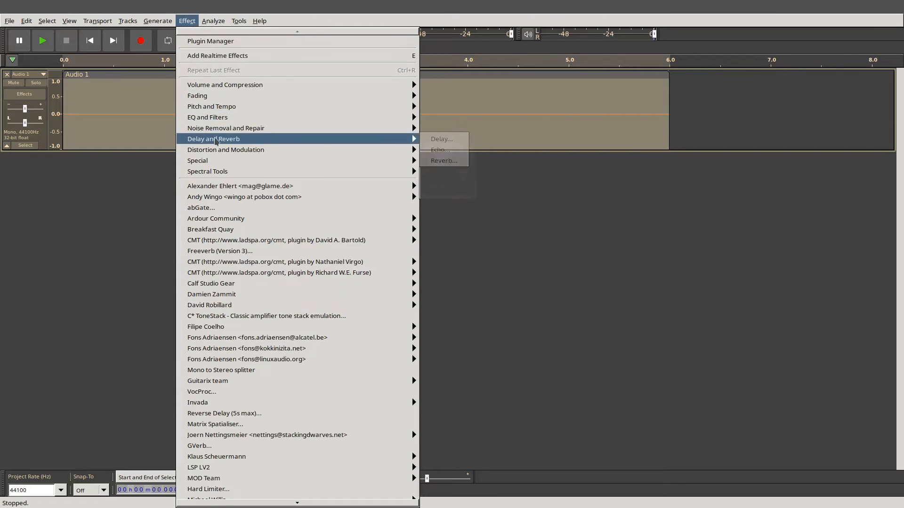
pyautogui.click(444, 161)
pyautogui.click(555, 205)
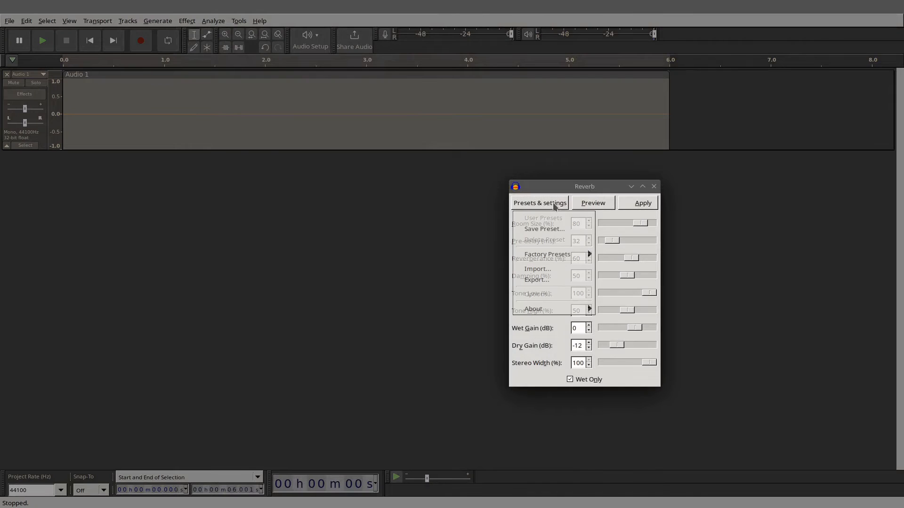
pyautogui.moveTo(560, 255)
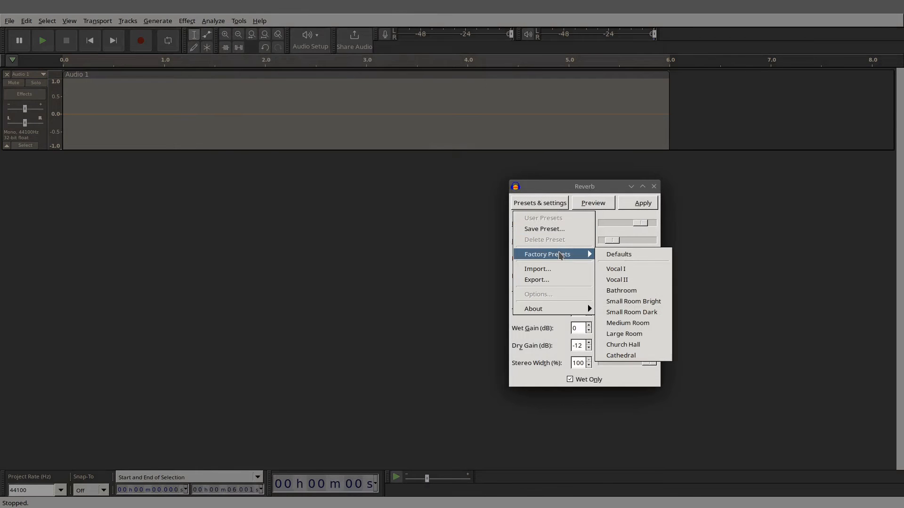
pyautogui.click(640, 335)
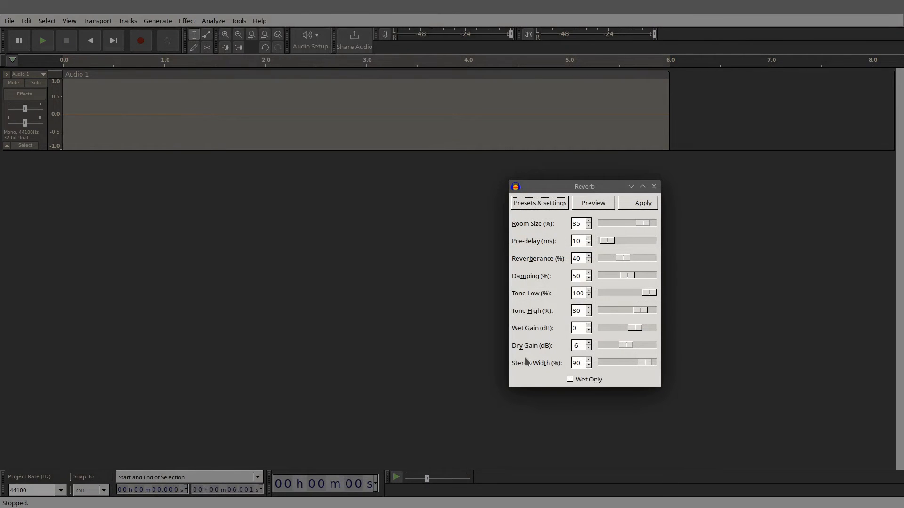
pyautogui.moveTo(575, 187); pyautogui.dragTo(408, 183)
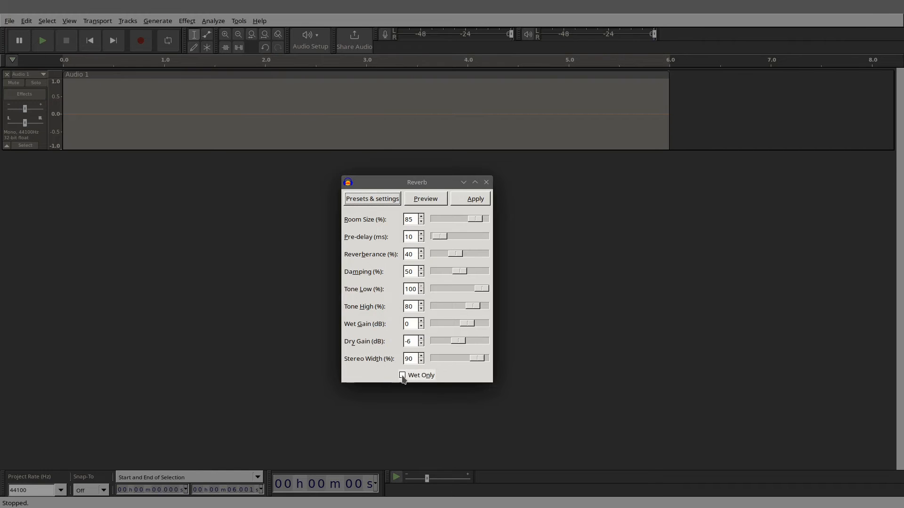
# Step: Enable Wet Only, set the room size to 70 %, and apply the reverb to the clip
pyautogui.click(403, 376)
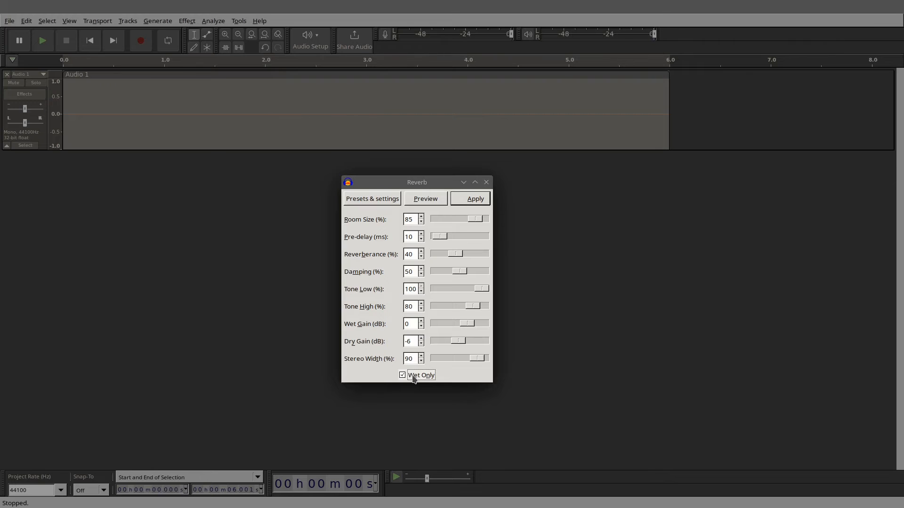
pyautogui.doubleClick(404, 220)
pyautogui.write('70')
pyautogui.click(476, 202)
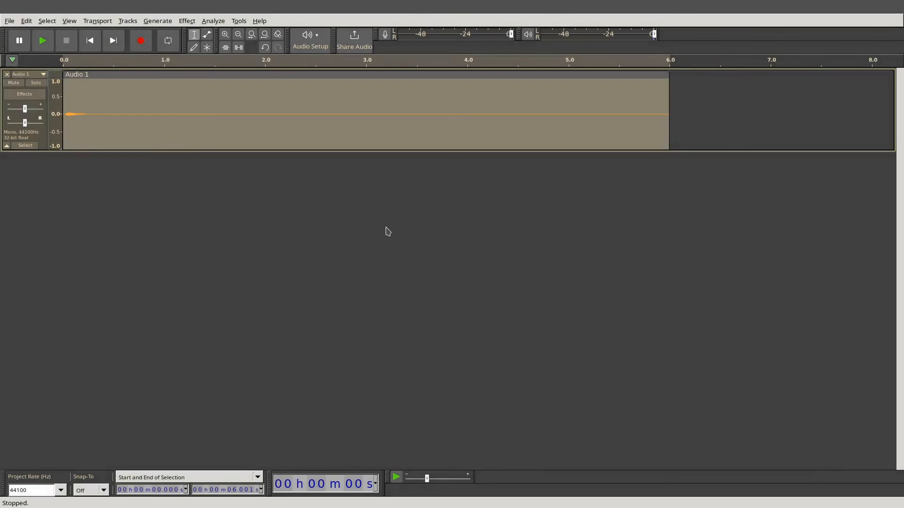
# Step: Normalize the whole reverberated clip
pyautogui.doubleClick(144, 122)
pyautogui.click(187, 21)
pyautogui.moveTo(226, 84)
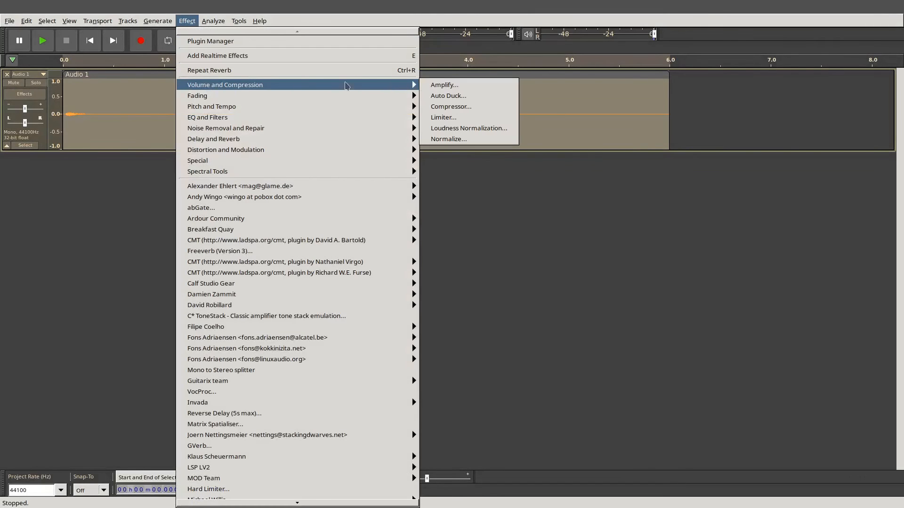
pyautogui.click(442, 141)
pyautogui.click(645, 266)
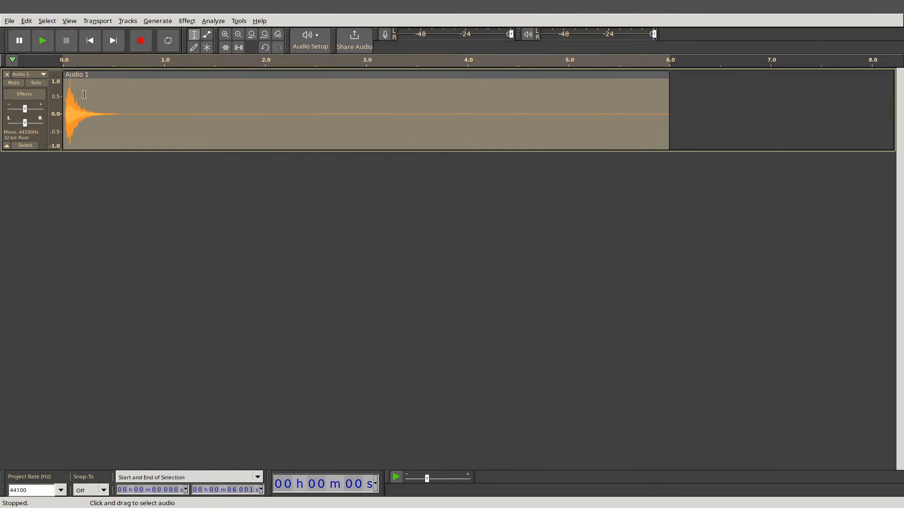
# Step: Delete the silent section at the start of the clip, from 0 to about 0.029 s, before the reverb begins
pyautogui.click(226, 34)
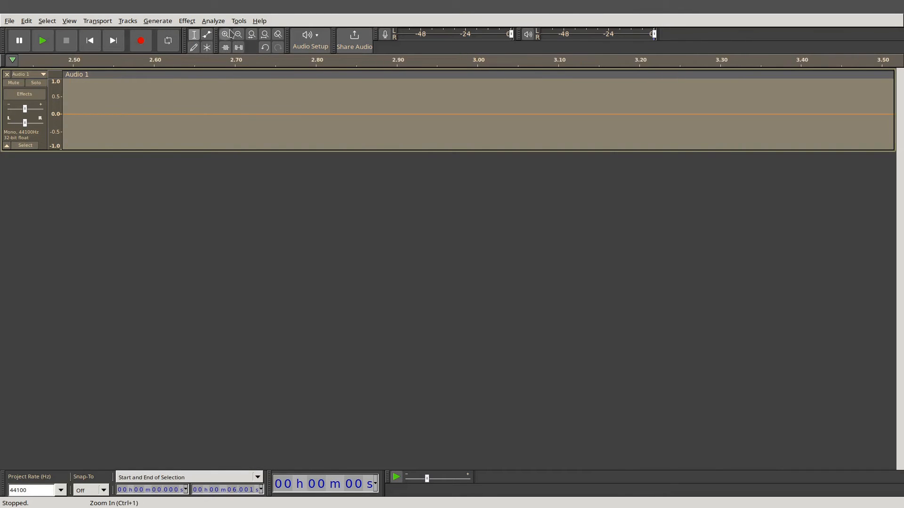
pyautogui.click(238, 34)
pyautogui.click(239, 34)
pyautogui.click(238, 34)
pyautogui.click(239, 33)
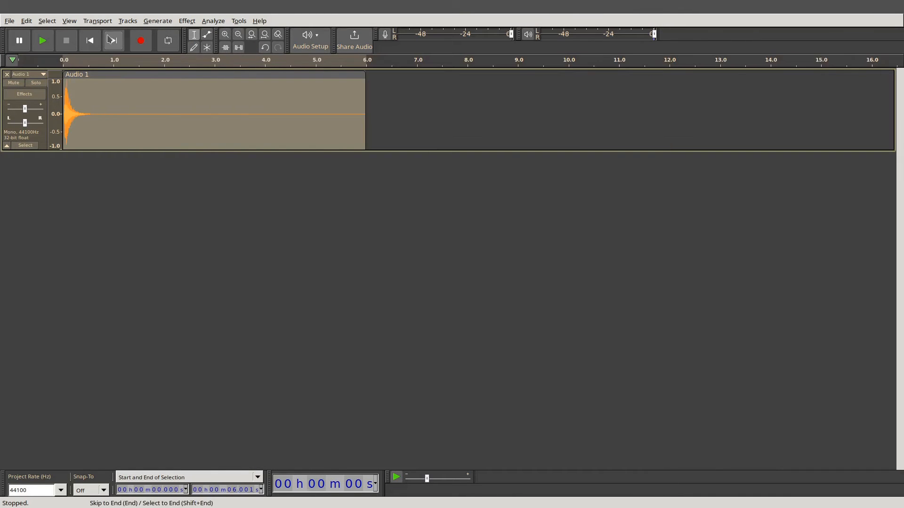
pyautogui.click(89, 40)
pyautogui.click(226, 35)
pyautogui.click(226, 35)
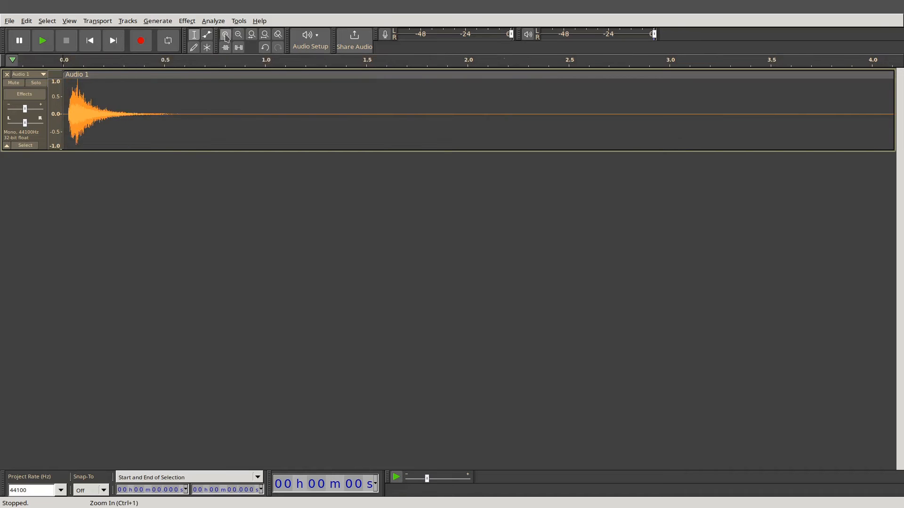
pyautogui.click(226, 36)
pyautogui.click(226, 36)
pyautogui.click(226, 36)
pyautogui.click(226, 36)
pyautogui.click(226, 36)
pyautogui.click(226, 36)
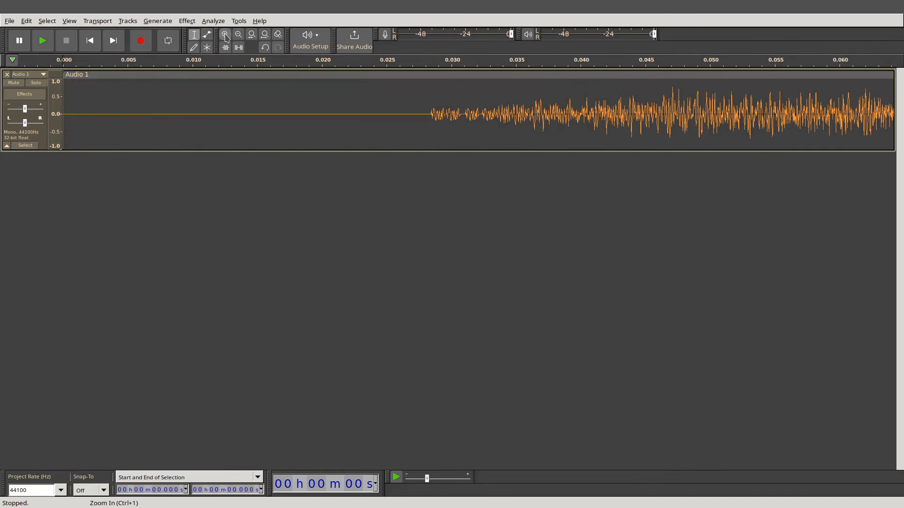
pyautogui.moveTo(433, 113); pyautogui.dragTo(3, 117)
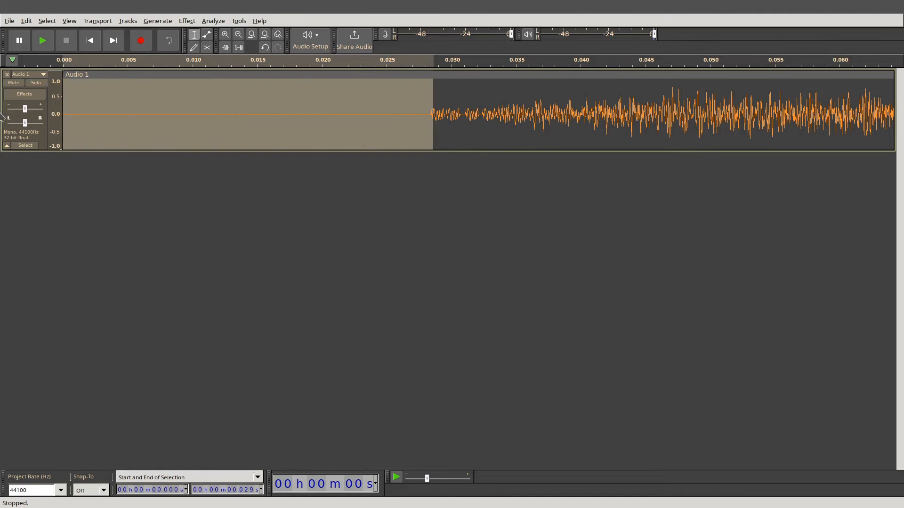
pyautogui.press('Delete')
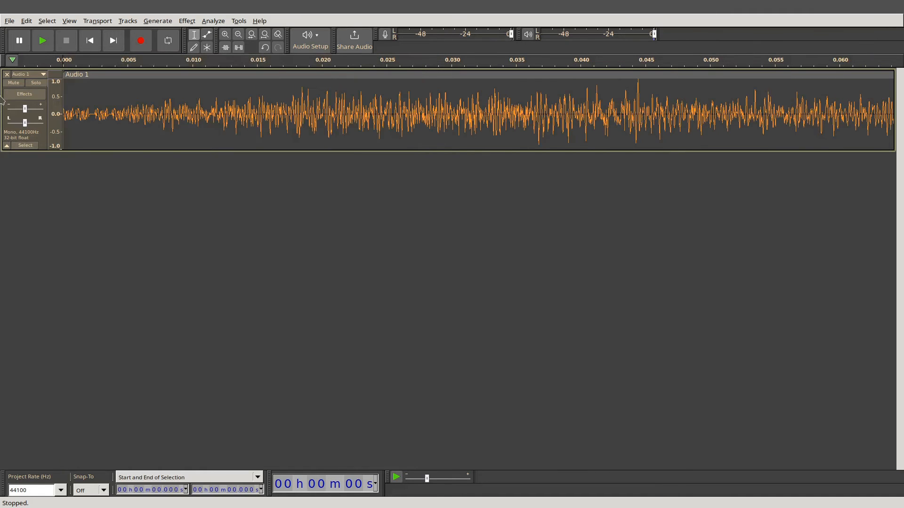
# Step: Apply a Fade In to about the first 0.0002 s of the trimmed clip
pyautogui.click(228, 36)
pyautogui.click(228, 37)
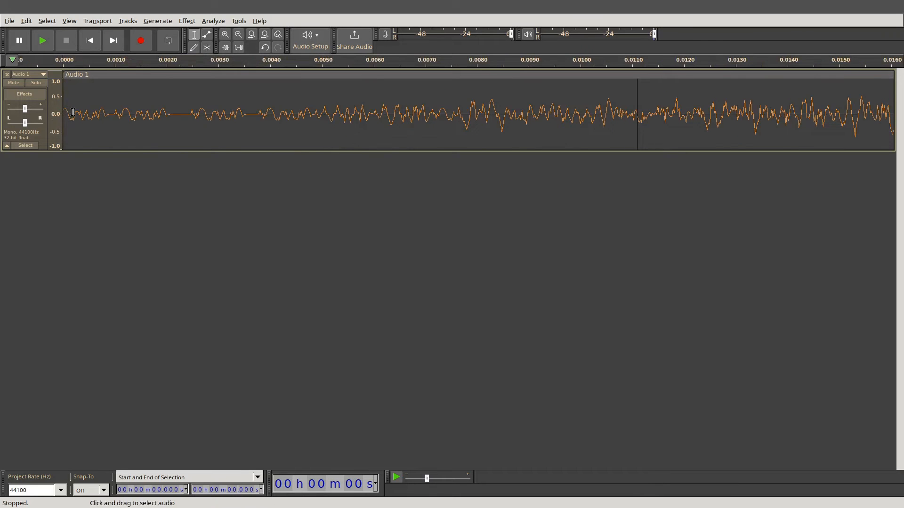
pyautogui.moveTo(73, 112); pyautogui.dragTo(63, 112)
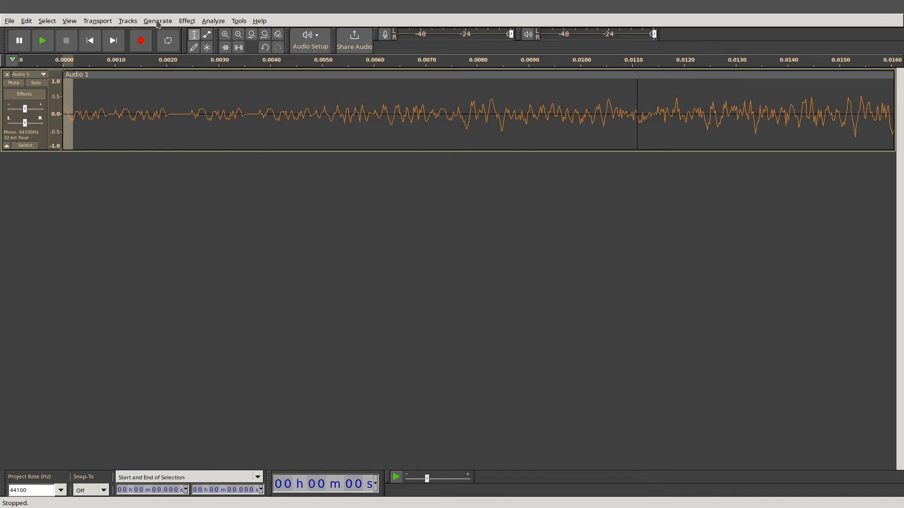
pyautogui.click(186, 20)
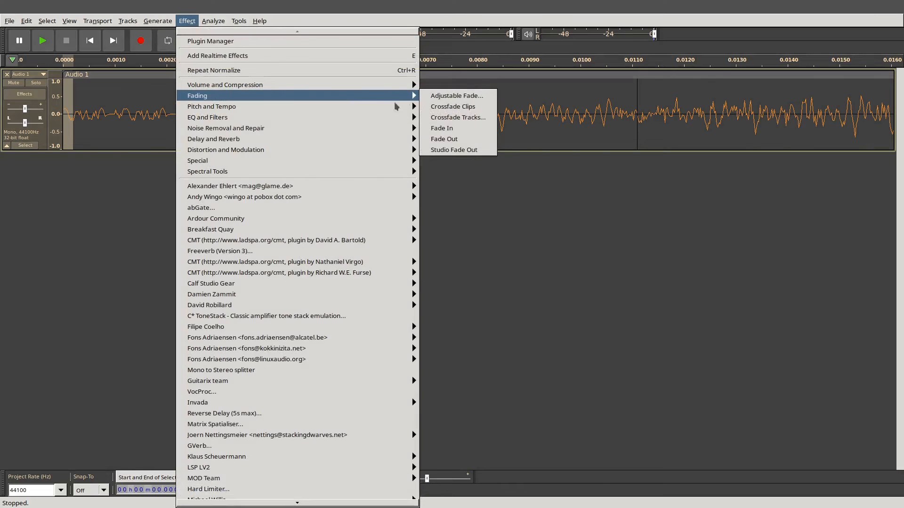
pyautogui.click(442, 128)
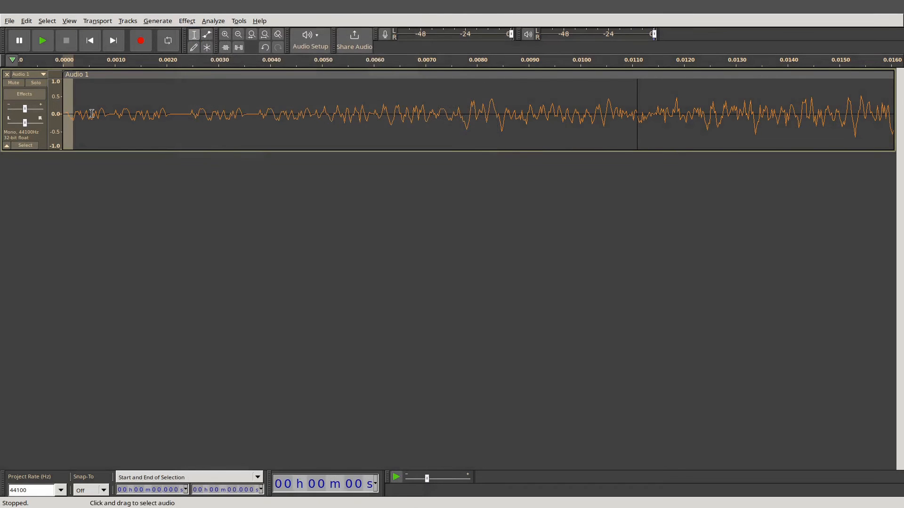
# Step: Play the trimmed impulse response from its start to listen to it
pyautogui.click(239, 35)
pyautogui.click(239, 35)
pyautogui.click(239, 35)
pyautogui.click(239, 34)
pyautogui.click(240, 35)
pyautogui.click(239, 35)
pyautogui.click(239, 35)
pyautogui.click(239, 35)
pyautogui.click(239, 35)
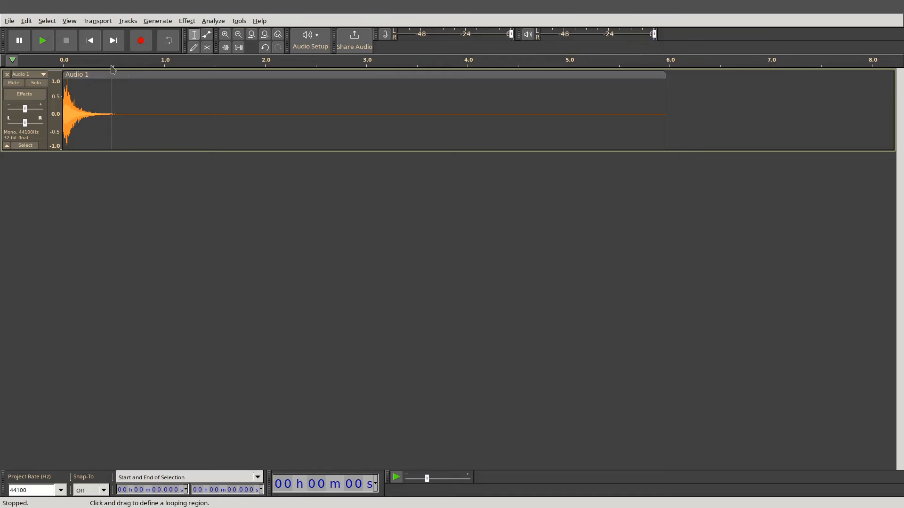
pyautogui.click(42, 41)
pyautogui.click(70, 43)
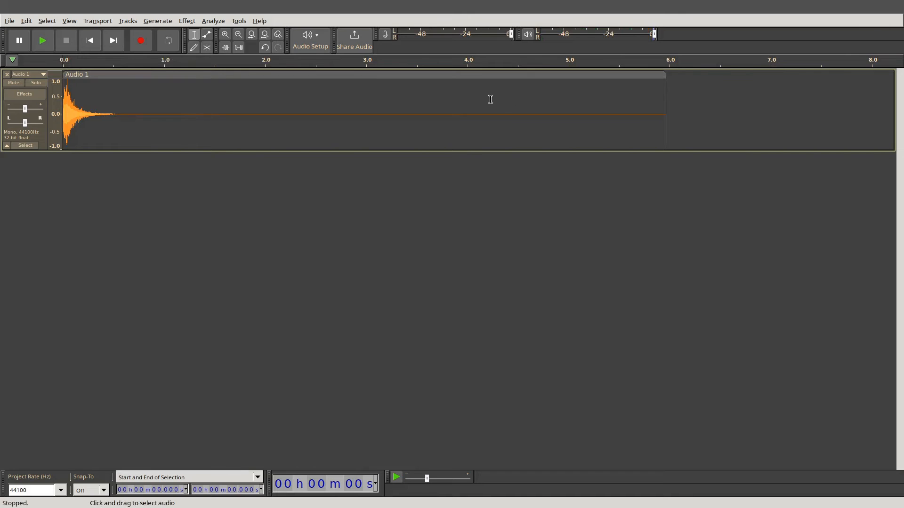
# Step: Delete the silent tail of the impulse response after about 1.518 s and play the shortened clip from its start
pyautogui.moveTo(678, 101); pyautogui.dragTo(220, 138)
pyautogui.press('Delete')
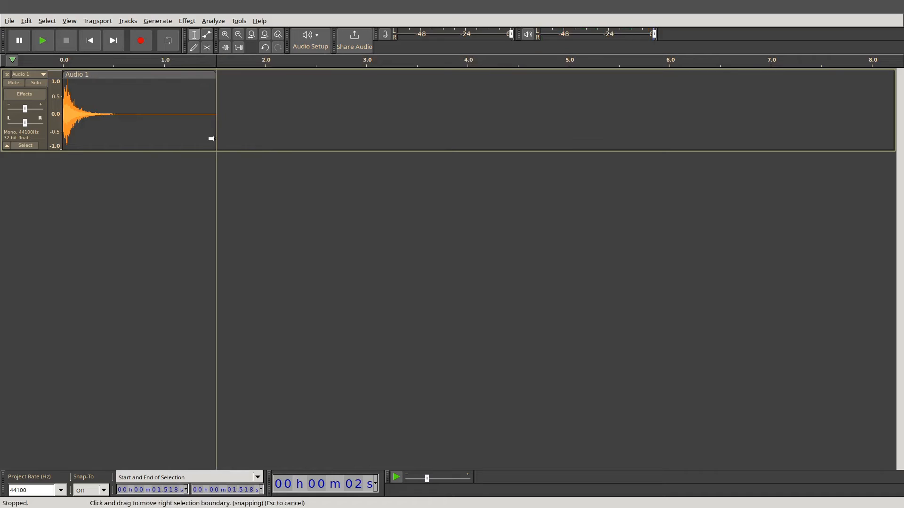
pyautogui.click(90, 41)
pyautogui.click(51, 42)
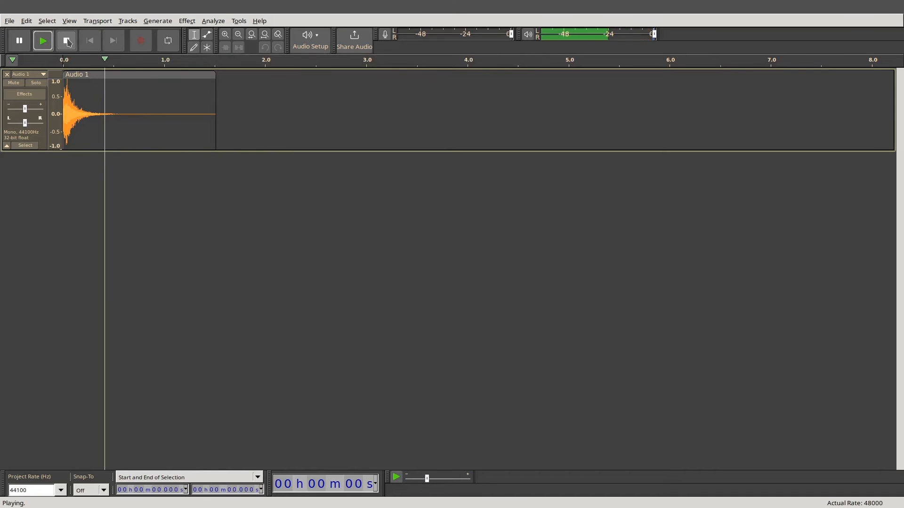
pyautogui.click(67, 42)
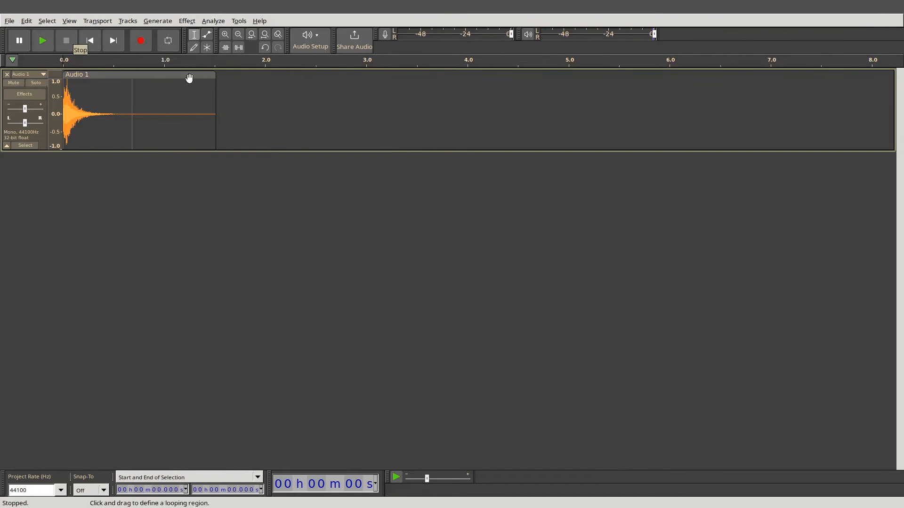
# Step: Trim the clip further by deleting everything after about 1.257 s, and play it again from the start
pyautogui.moveTo(225, 96); pyautogui.dragTo(190, 100)
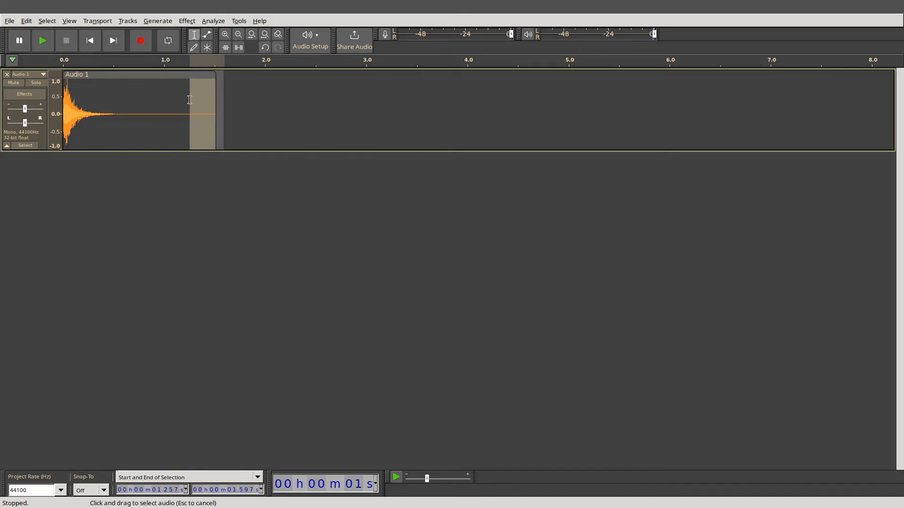
pyautogui.press('Delete')
pyautogui.click(90, 41)
pyautogui.click(43, 41)
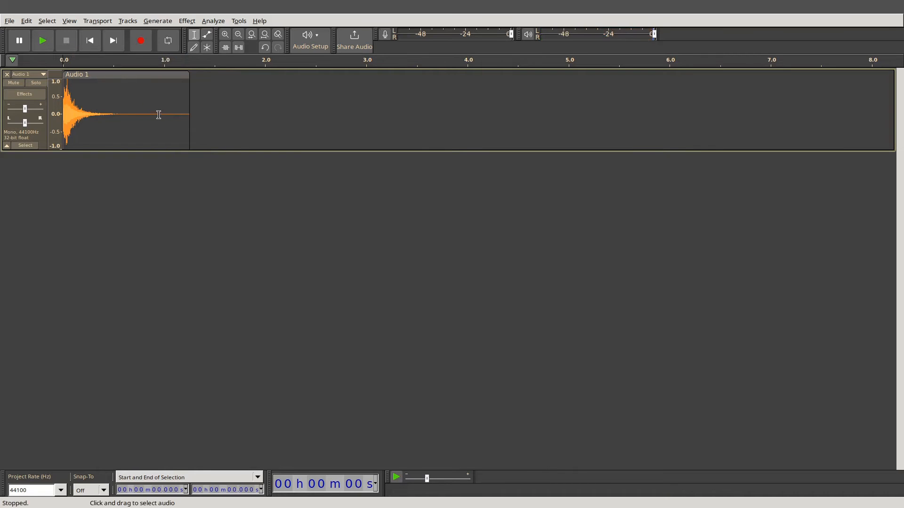
# Step: Apply a Fade Out to the clip's tail, from about 0.671 s to its end, and clear the selection
pyautogui.moveTo(130, 115); pyautogui.dragTo(188, 112)
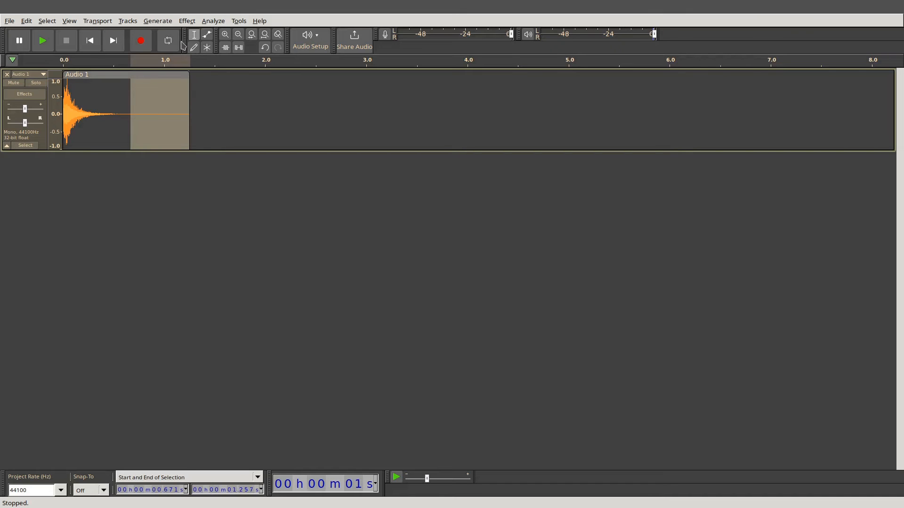
pyautogui.click(187, 21)
pyautogui.moveTo(209, 104)
pyautogui.moveTo(351, 97)
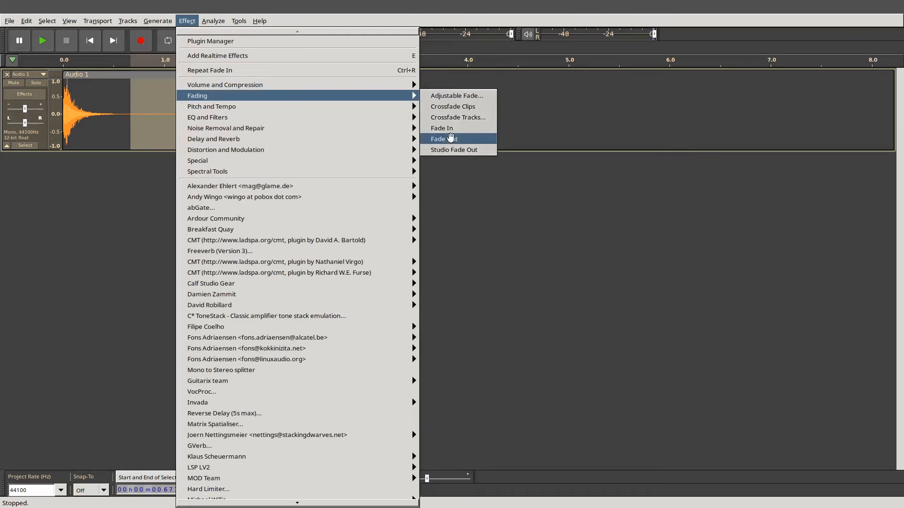
pyautogui.click(452, 139)
pyautogui.click(243, 133)
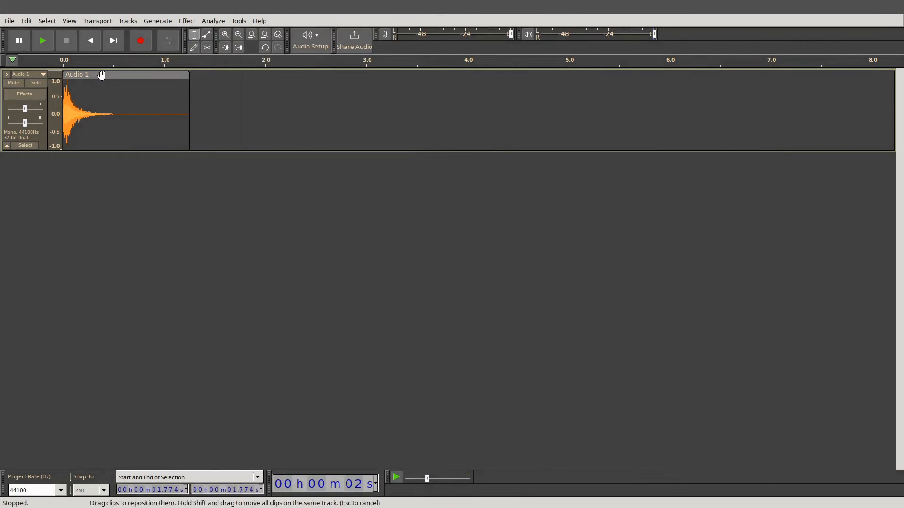
# Step: Play the faded impulse response from its start to check how the tail dies away
pyautogui.click(89, 41)
pyautogui.click(43, 41)
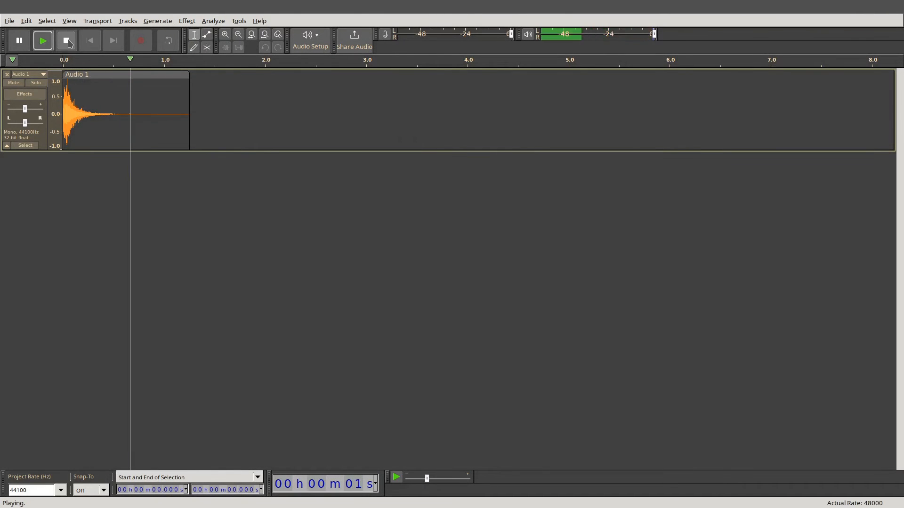
pyautogui.click(66, 41)
pyautogui.click(10, 21)
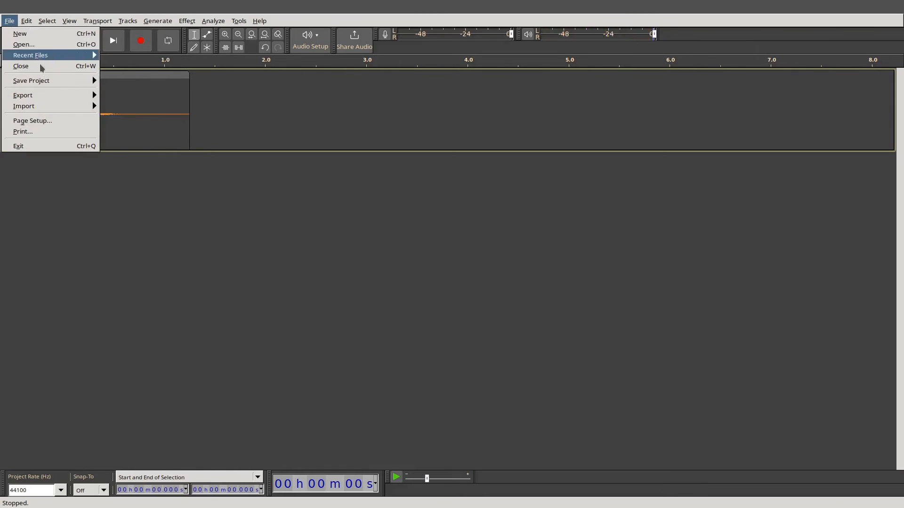
pyautogui.click(263, 104)
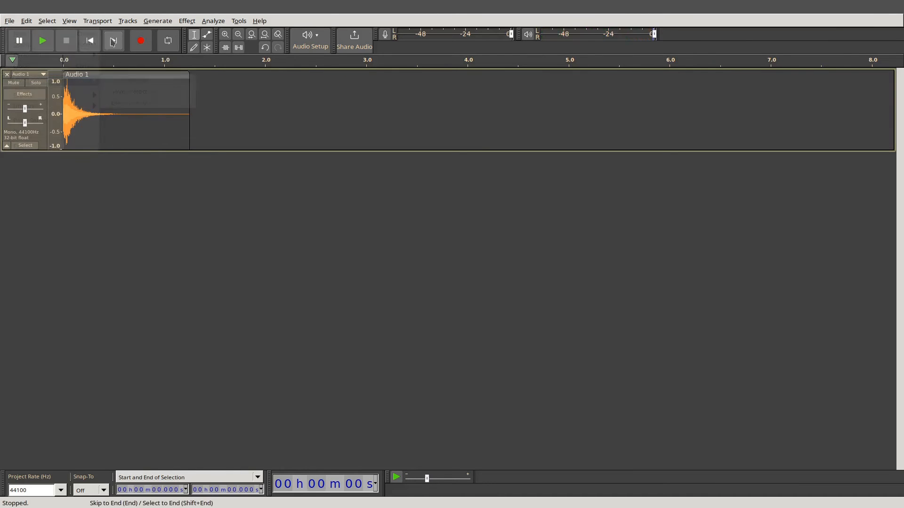
pyautogui.click(42, 40)
pyautogui.click(66, 41)
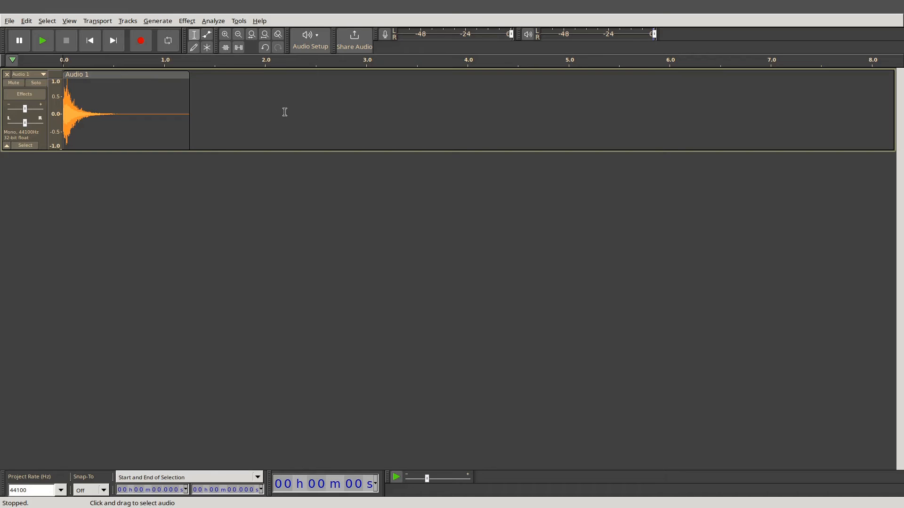
pyautogui.click(239, 88)
pyautogui.click(90, 40)
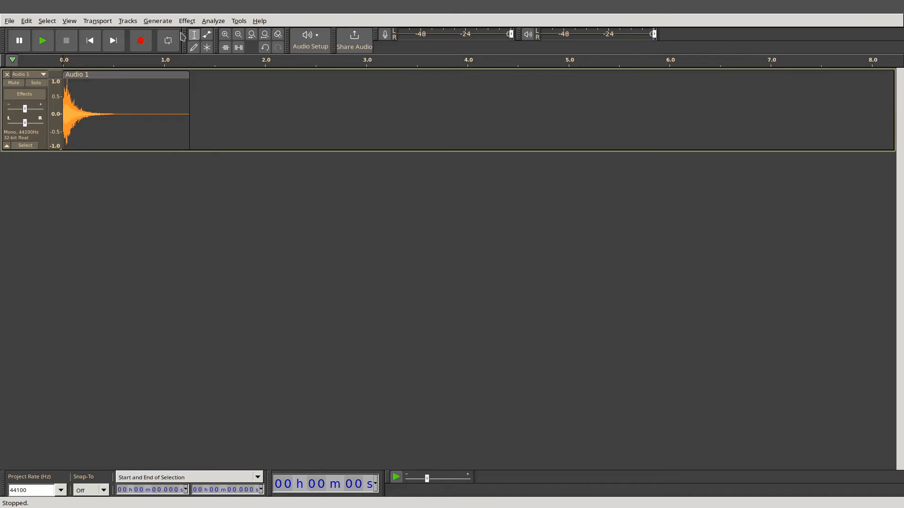
# Step: Export the impulse response to the Desktop as the WAV file ROOMIR.wav with Signed 16-bit PCM encoding
pyautogui.click(10, 21)
pyautogui.moveTo(73, 96)
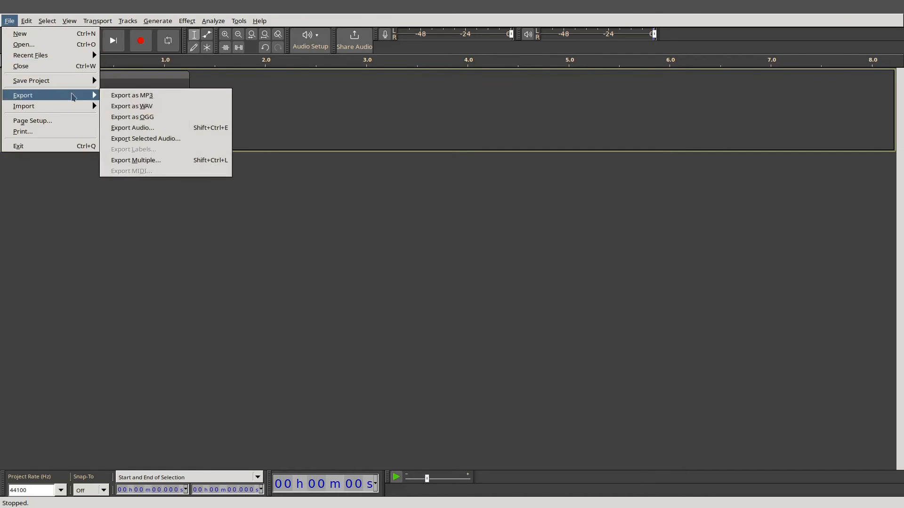
pyautogui.click(117, 108)
pyautogui.click(317, 202)
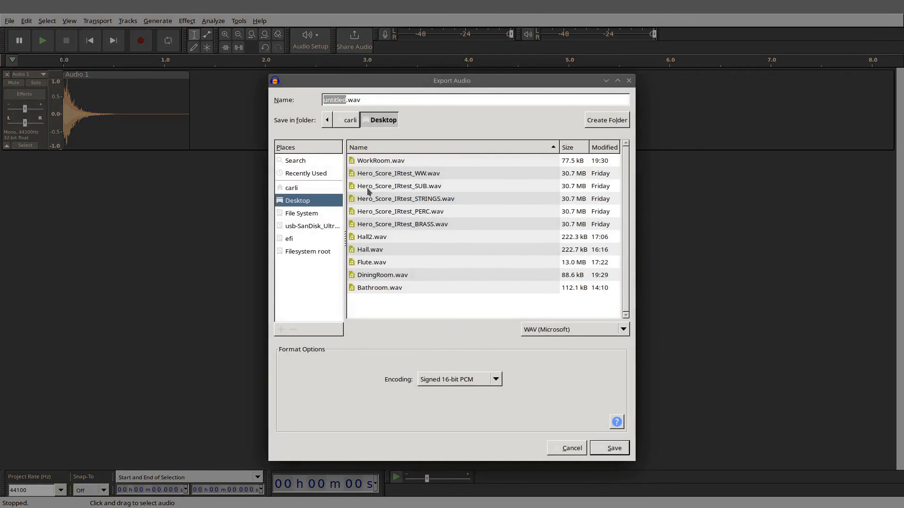
pyautogui.click(346, 100)
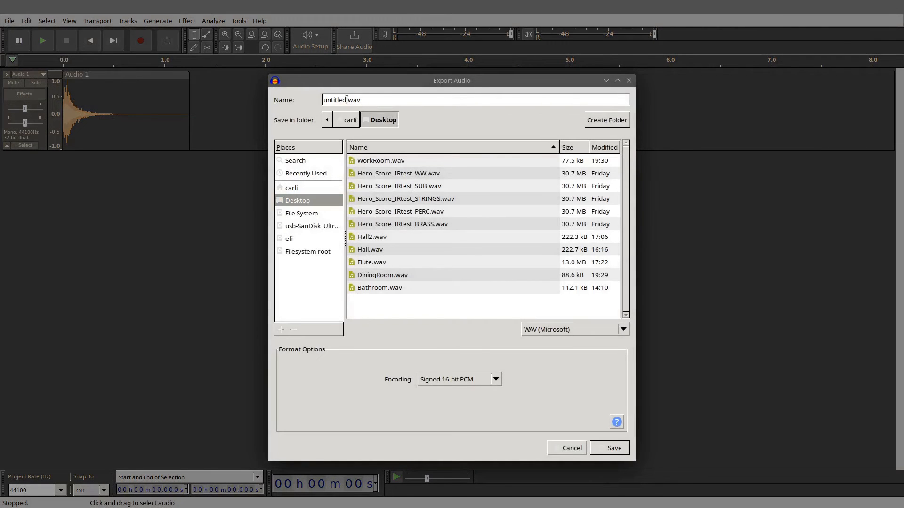
pyautogui.press('BackSpace')
pyautogui.press('BackSpace')
pyautogui.press('BackSpace')
pyautogui.press('BackSpace')
pyautogui.press('BackSpace')
pyautogui.press('BackSpace')
pyautogui.press('BackSpace')
pyautogui.press('BackSpace')
pyautogui.write('ROOM')
pyautogui.click(613, 448)
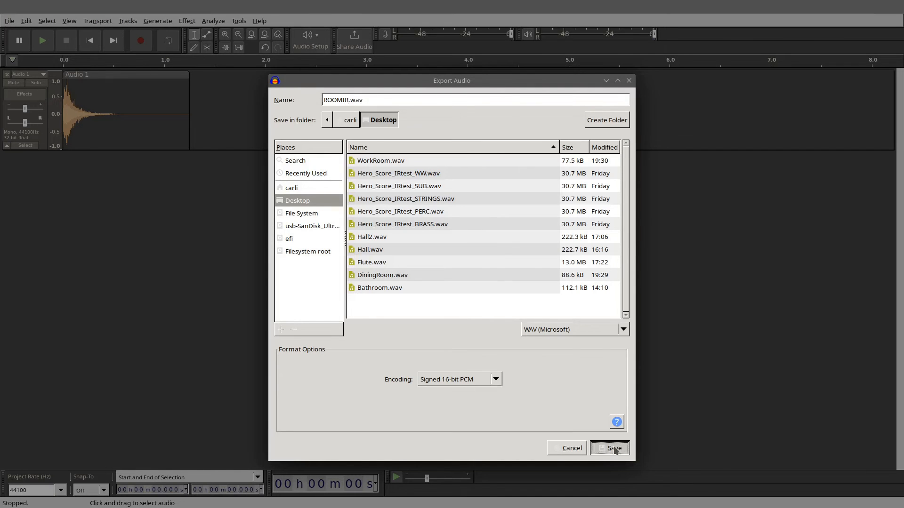
pyautogui.click(531, 361)
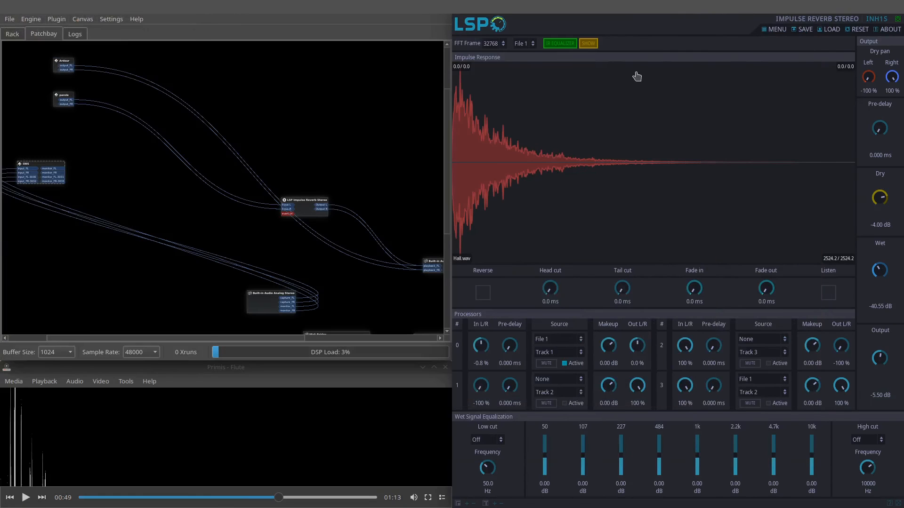
# Step: Switch to LSP Impulse Reverb Stereo, reset its settings, and load ROOMIR.wav from the Desktop as the impulse file
pyautogui.click(852, 42)
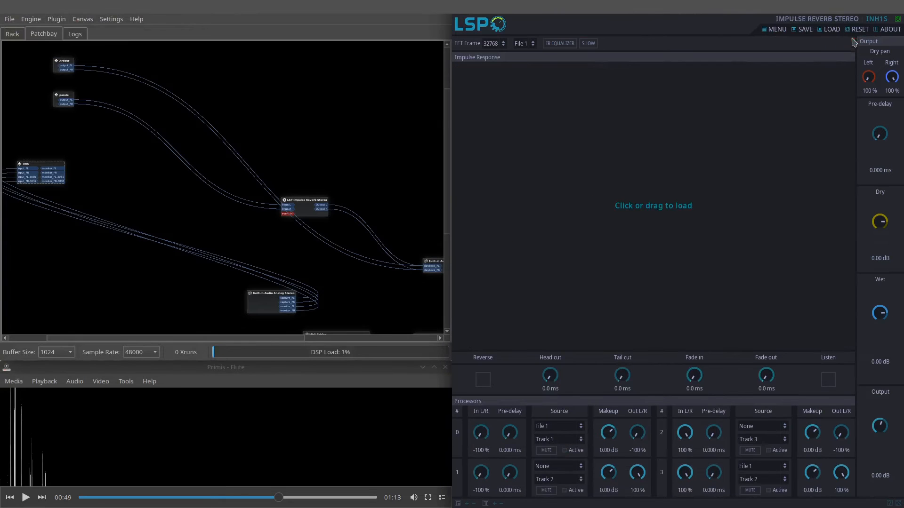
pyautogui.click(614, 170)
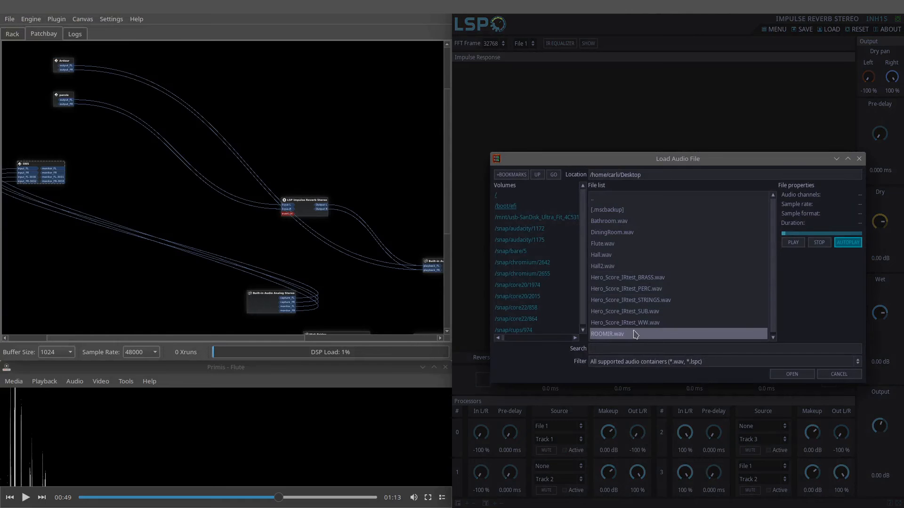
pyautogui.doubleClick(614, 335)
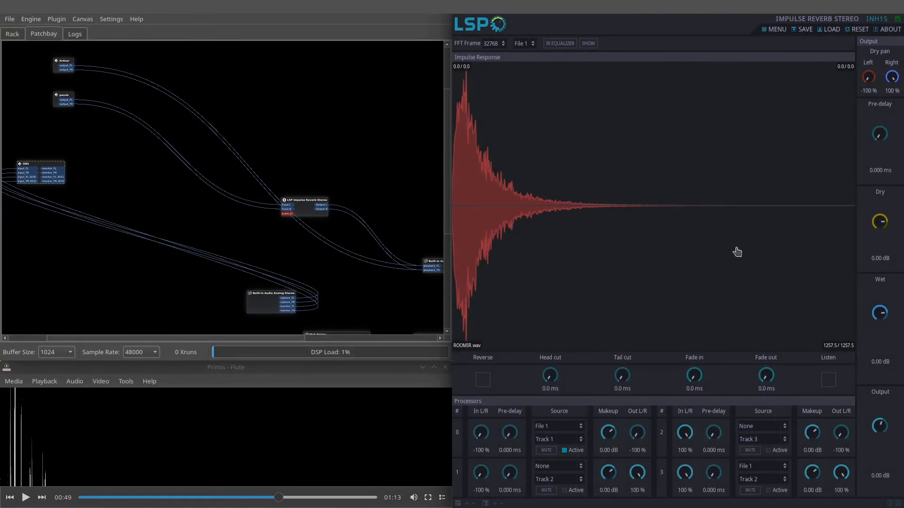
# Step: Turn the Wet level down to -inf dB and set processor 0's In L/R and Out L/R to 0.0 %
pyautogui.moveTo(878, 313); pyautogui.dragTo(879, 420)
pyautogui.moveTo(637, 439); pyautogui.dragTo(631, 387)
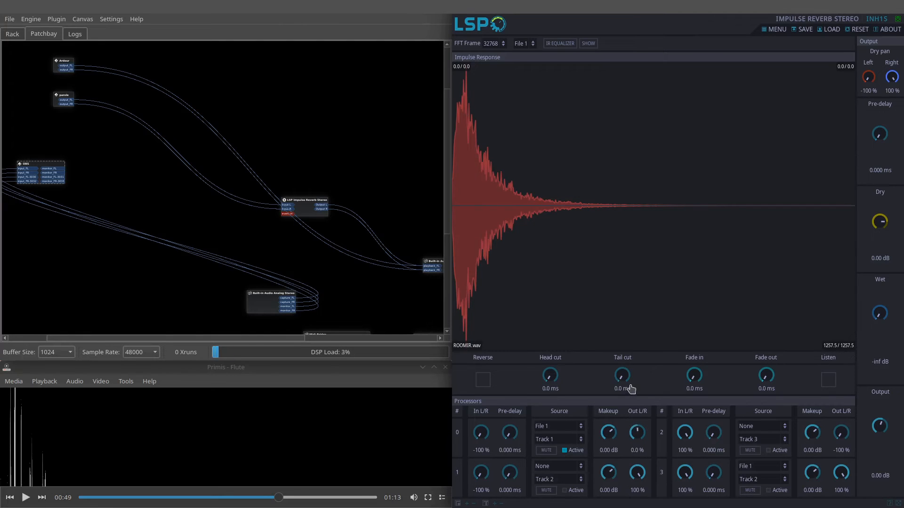
pyautogui.moveTo(482, 439); pyautogui.dragTo(477, 391)
# Step: Play the flute recording from its start while setting Wet to -30.05 dB, Dry to -5.00 dB and Output to -5.50 dB
pyautogui.moveTo(279, 498); pyautogui.dragTo(75, 499)
pyautogui.click(26, 498)
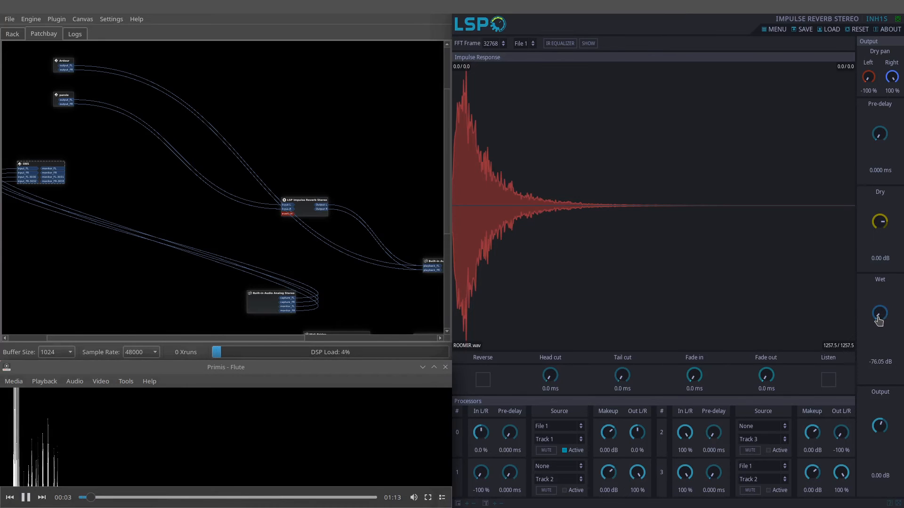
pyautogui.scroll(3, 878, 321)
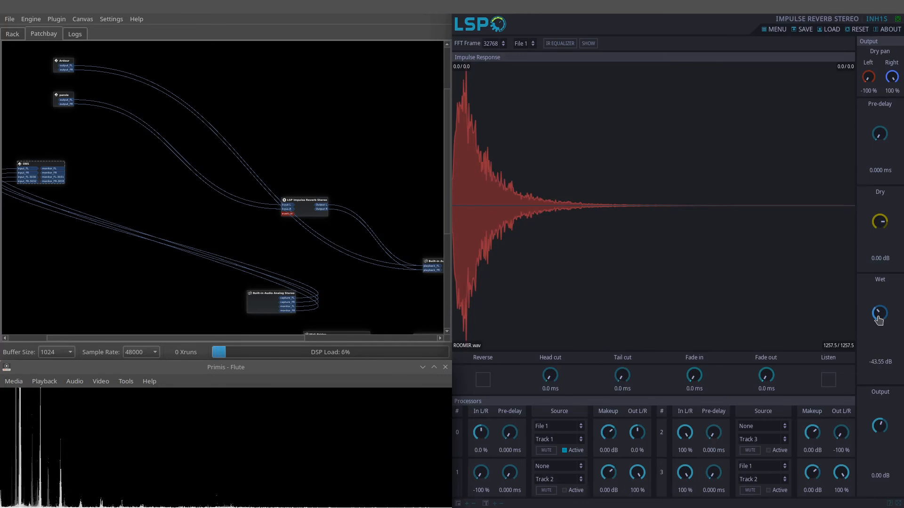
pyautogui.scroll(1, 878, 320)
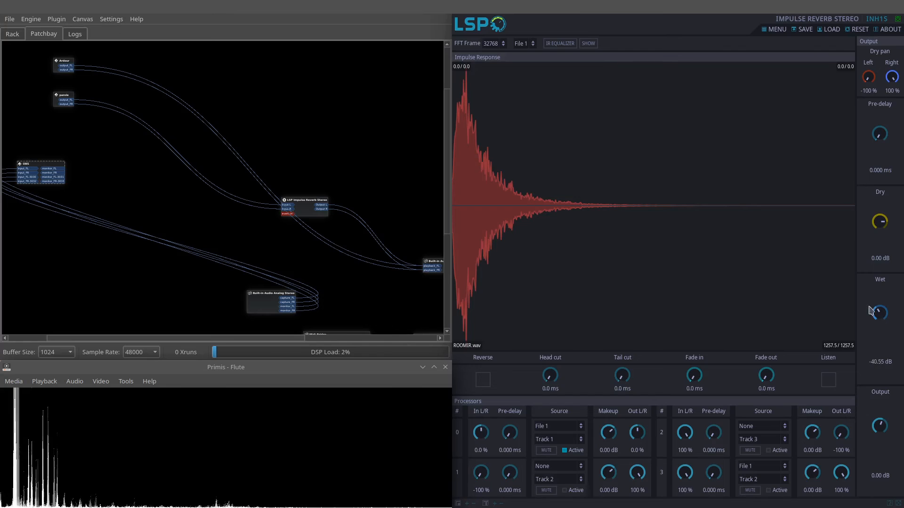
pyautogui.scroll(-3, 881, 225)
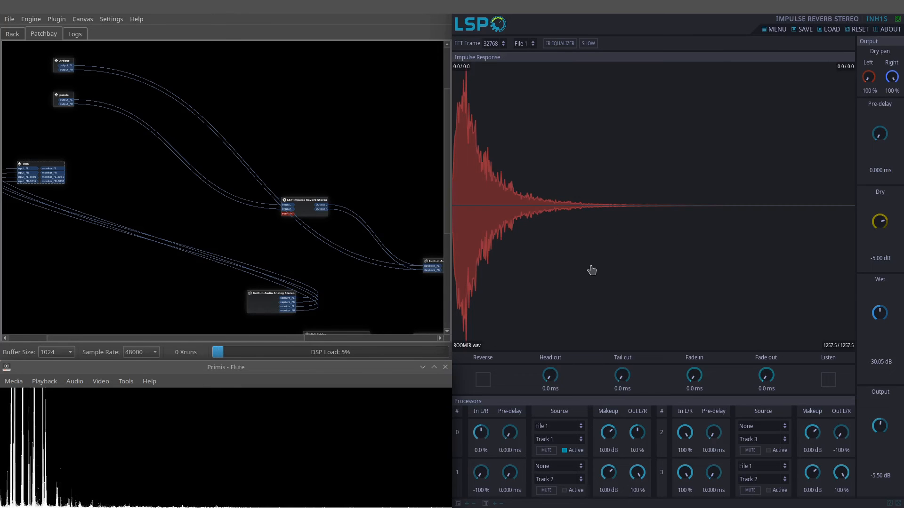
# Step: Show the plugin host's rack with the impulse reverb, and switch to the HeroIRtest session in Ardour
pyautogui.moveTo(170, 507)
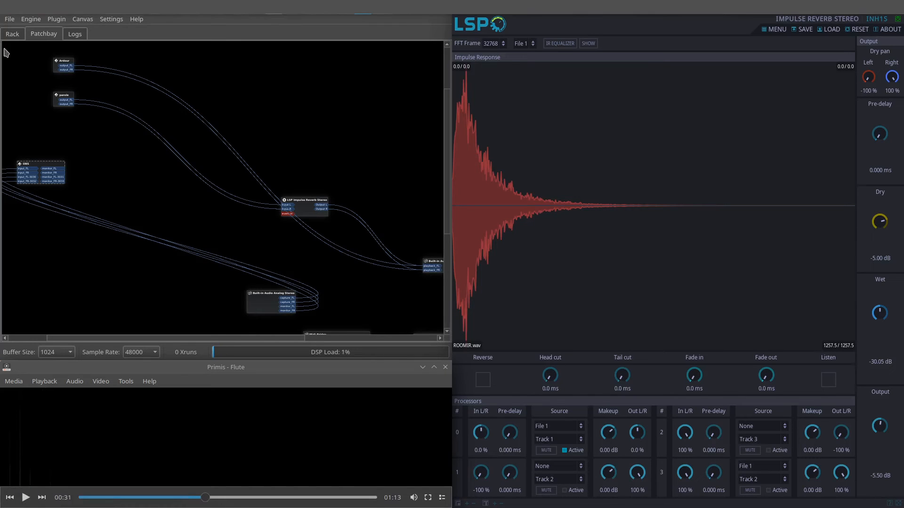
pyautogui.click(12, 34)
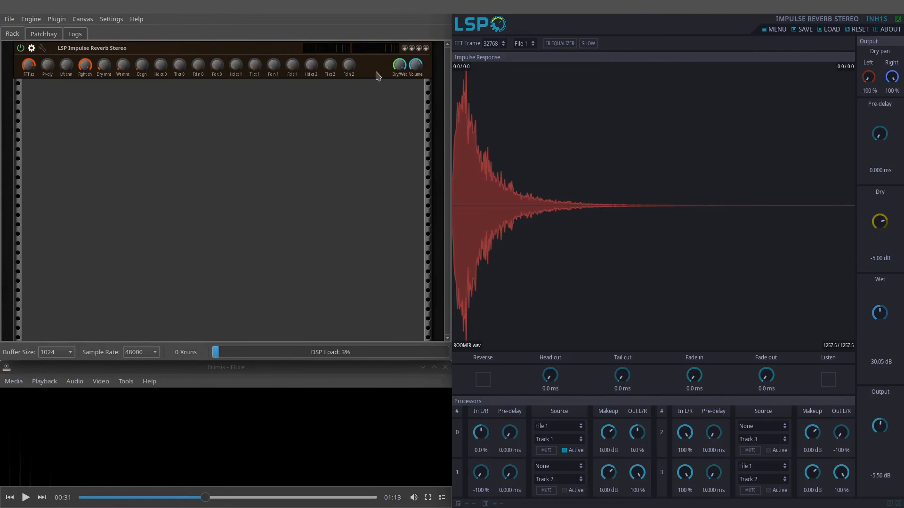
pyautogui.click(343, 15)
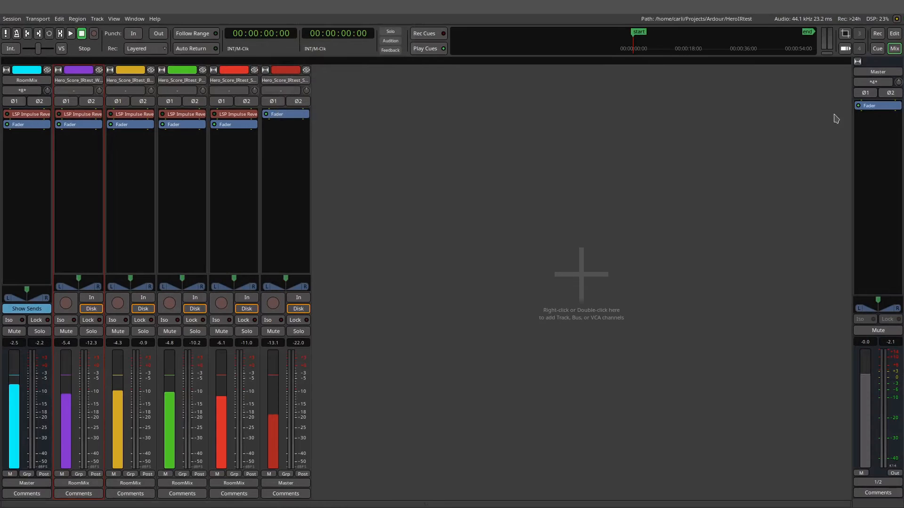
# Step: View the session's orchestral tracks in the Editor, and play the session from the start in the Mixer to hear the mix
pyautogui.click(894, 33)
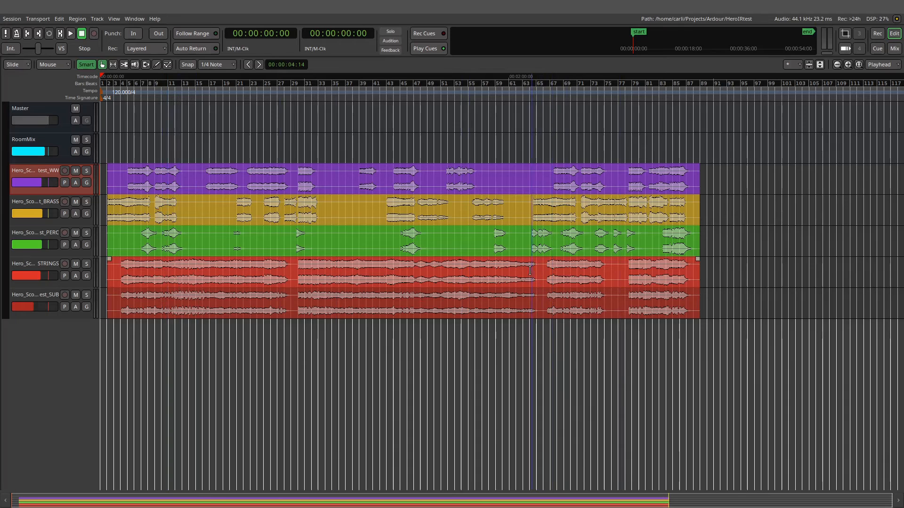
pyautogui.click(894, 49)
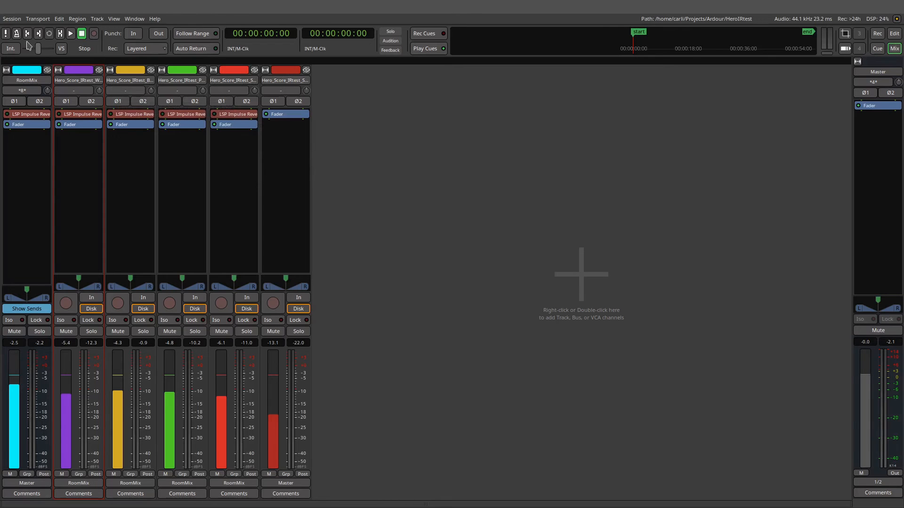
pyautogui.click(71, 33)
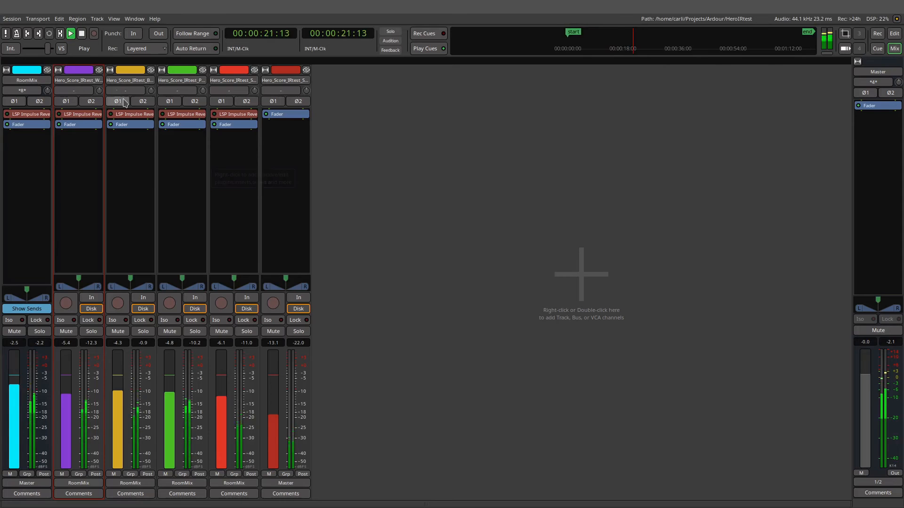
pyautogui.click(83, 36)
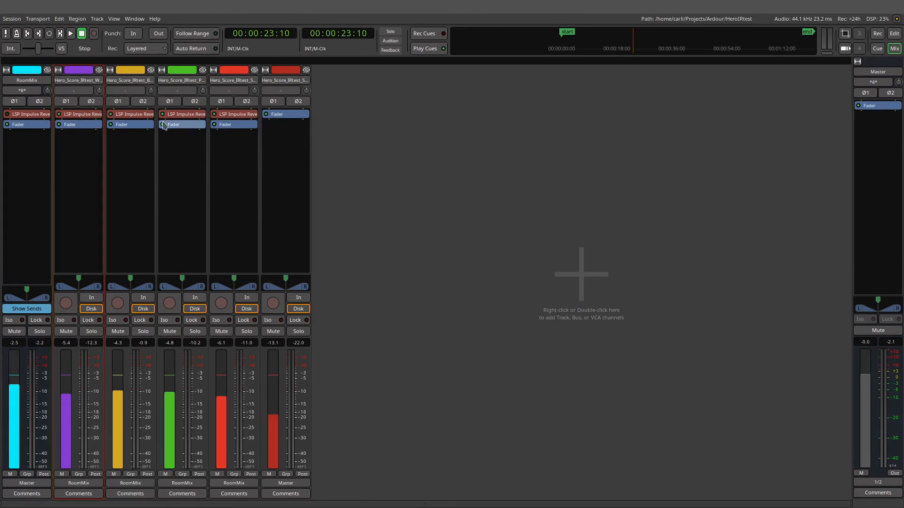
# Step: Open the LSP Impulse Reverb Stereo plugin of the STRINGS track and move its window clear of the mixer strips
pyautogui.doubleClick(234, 115)
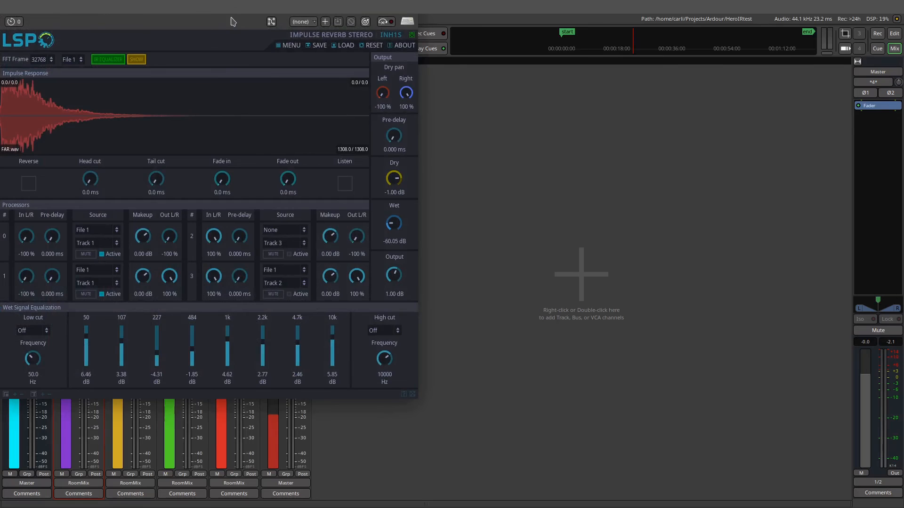
pyautogui.moveTo(230, 8); pyautogui.dragTo(559, 94)
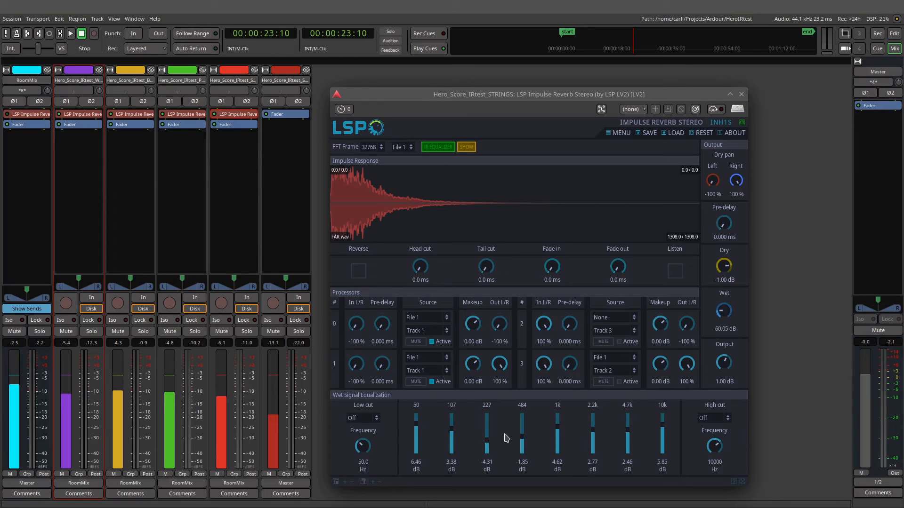
# Step: Close the STRINGS track's impulse reverb, and view the WW track's LSP Impulse Reverb Stereo settings clear of the mixer strips
pyautogui.click(741, 94)
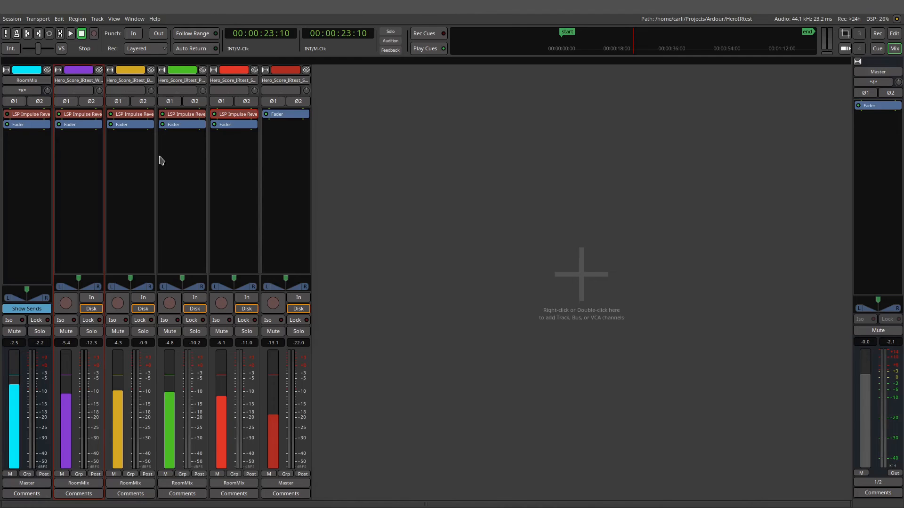
pyautogui.doubleClick(92, 118)
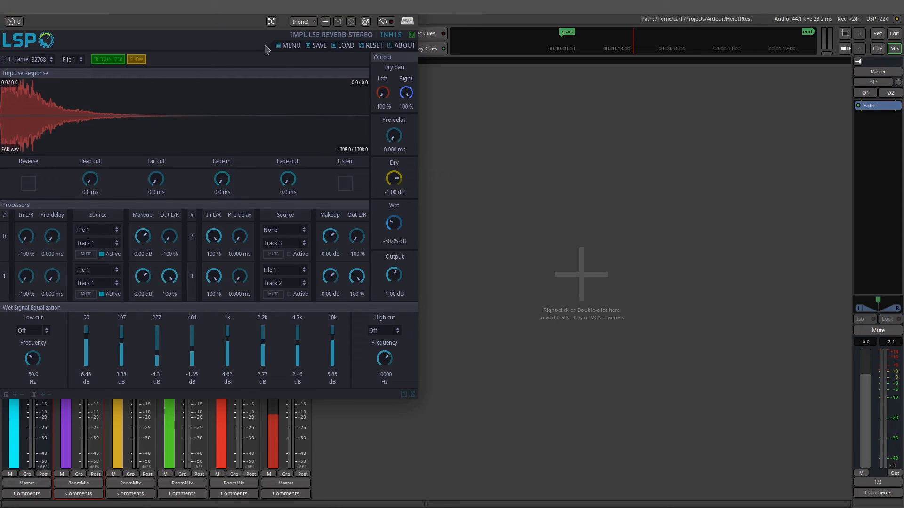
pyautogui.moveTo(247, 11); pyautogui.dragTo(532, 67)
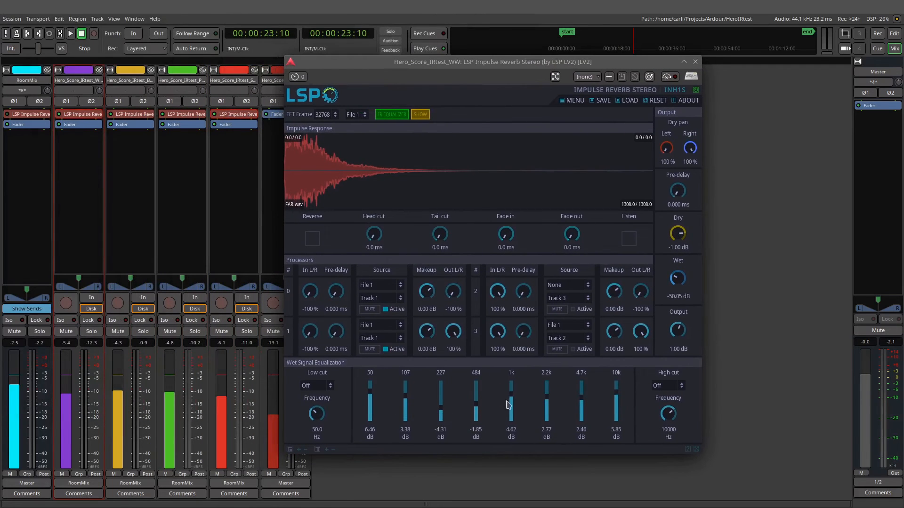
pyautogui.click(695, 62)
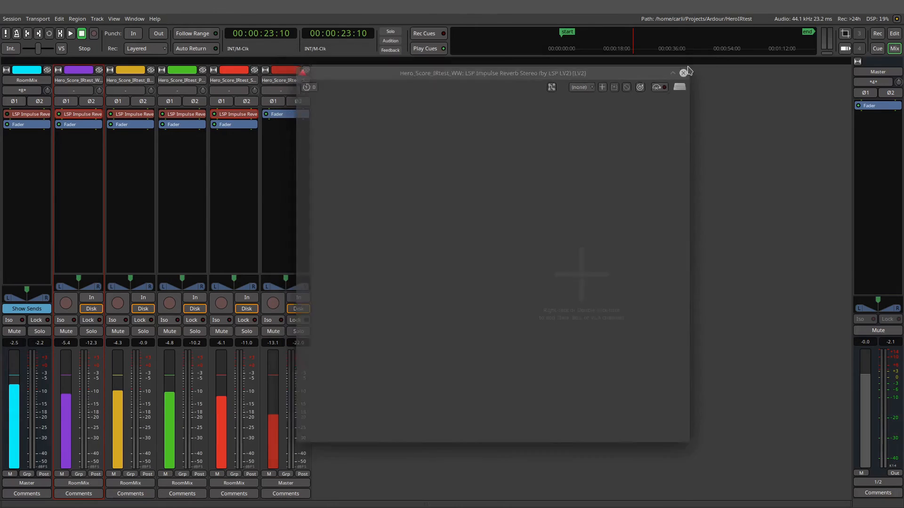
# Step: View the LSP Impulse Reverb Stereo settings of the BRASS track and of the PERC track, closing each plugin window after viewing
pyautogui.doubleClick(132, 115)
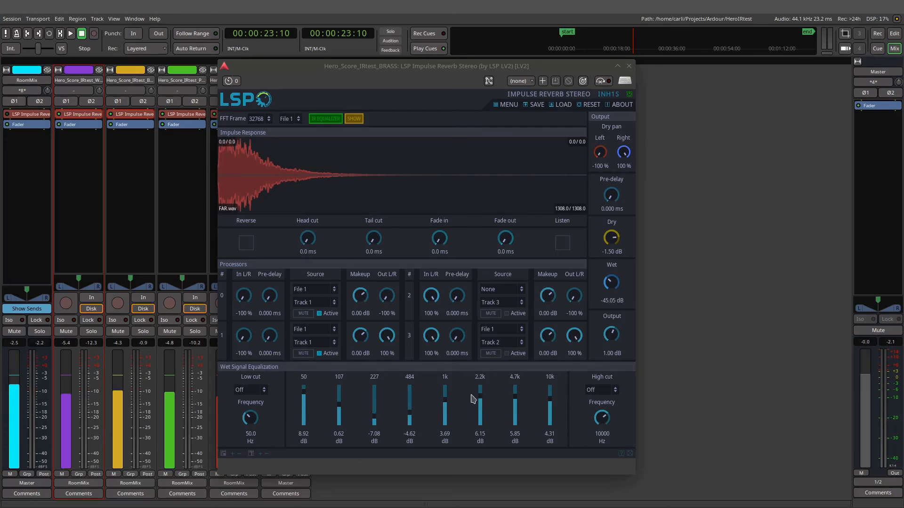
pyautogui.click(629, 66)
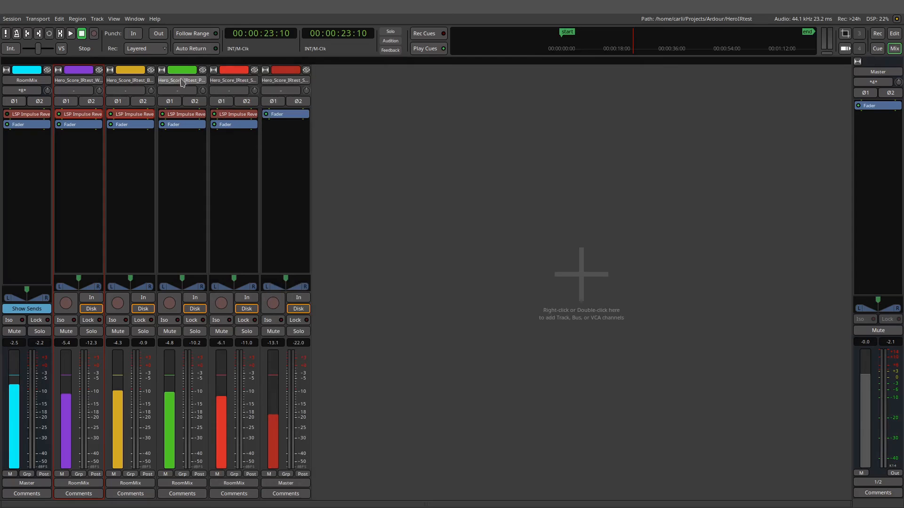
pyautogui.doubleClick(184, 114)
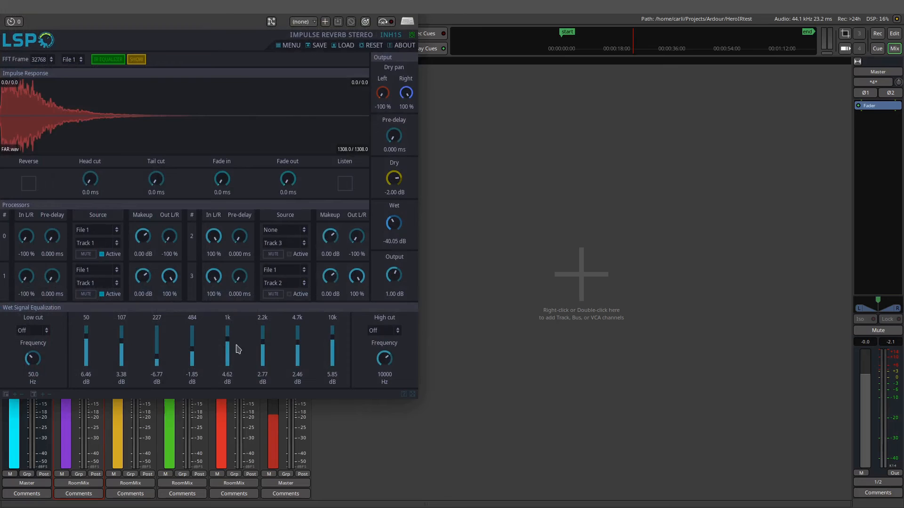
pyautogui.moveTo(247, 8); pyautogui.dragTo(457, 85)
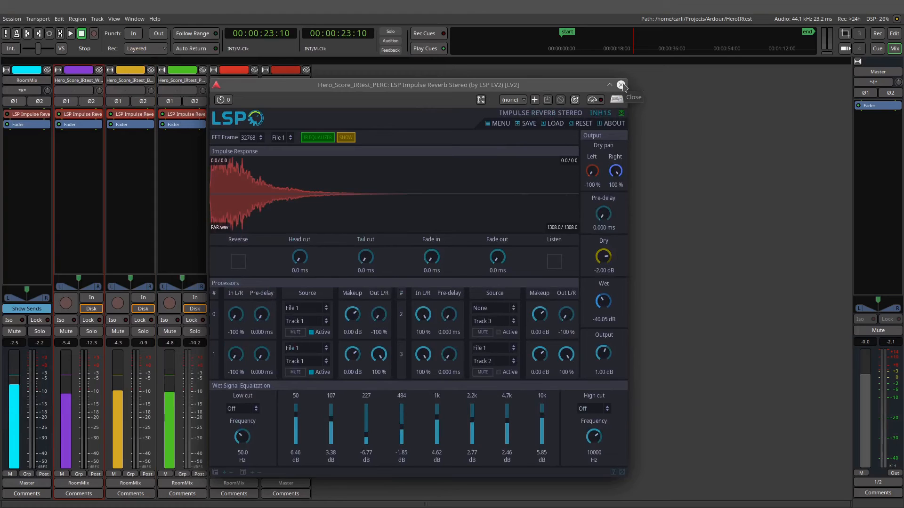
pyautogui.click(621, 84)
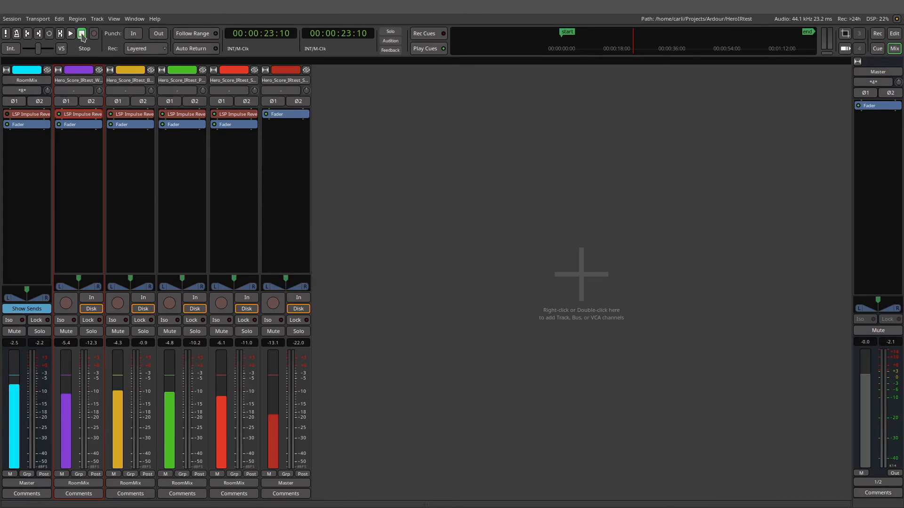
# Step: Play the session from the start to hear the mix, and stop playback at about 23 seconds
pyautogui.click(27, 34)
pyautogui.click(70, 34)
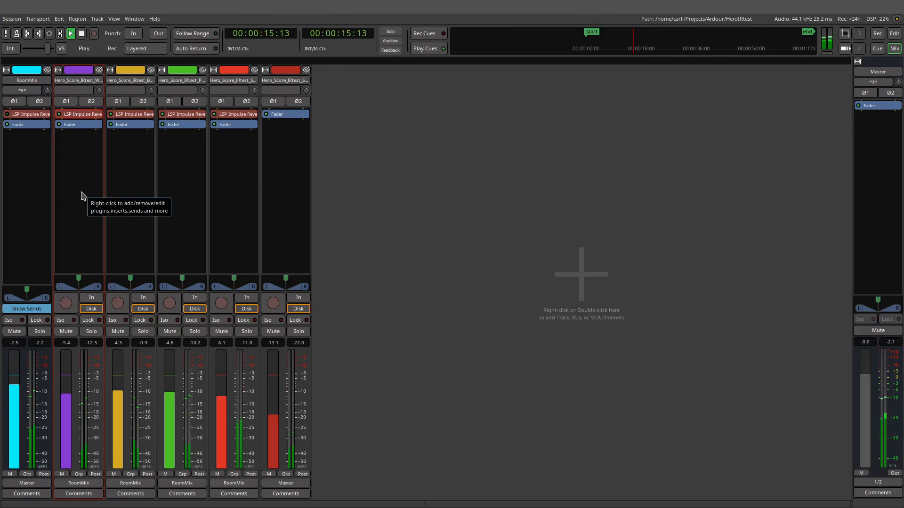
pyautogui.click(83, 37)
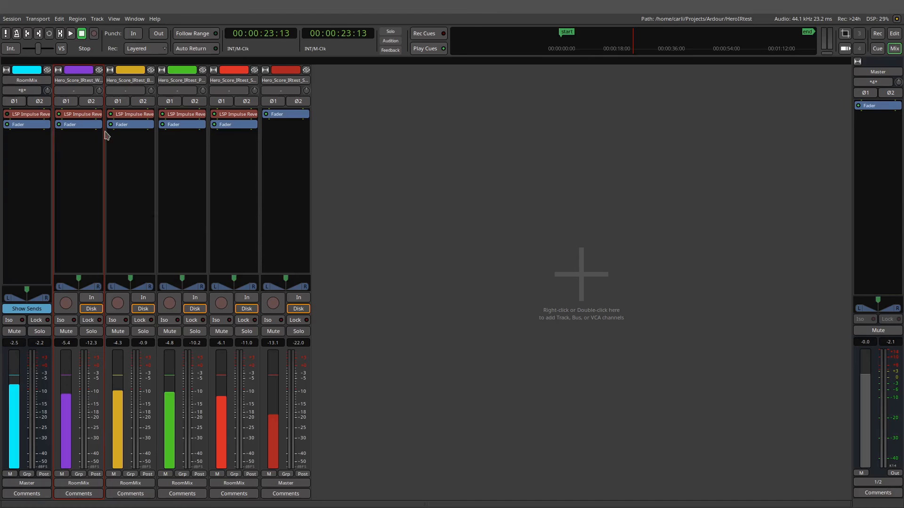
# Step: View the impulse reverb settings on the RoomMix bus, and play the session from the start until about 1 minute 20 seconds
pyautogui.doubleClick(24, 114)
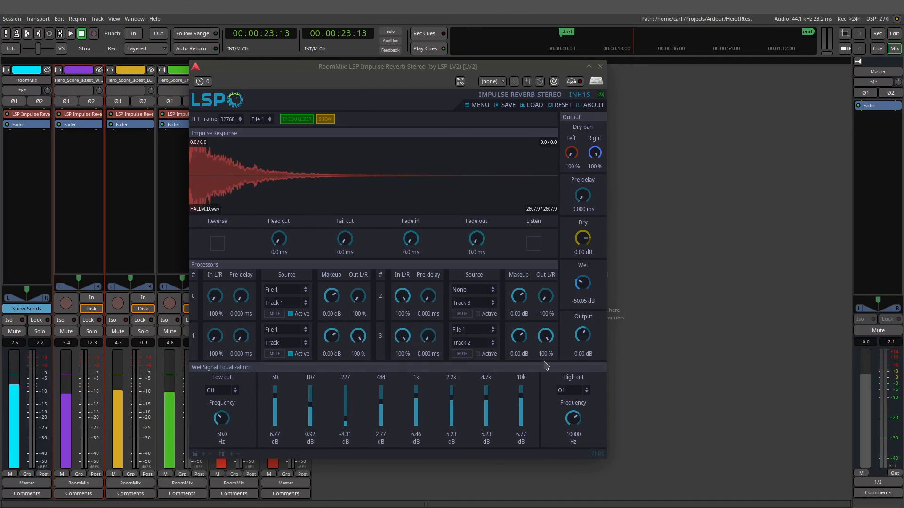
pyautogui.click(601, 68)
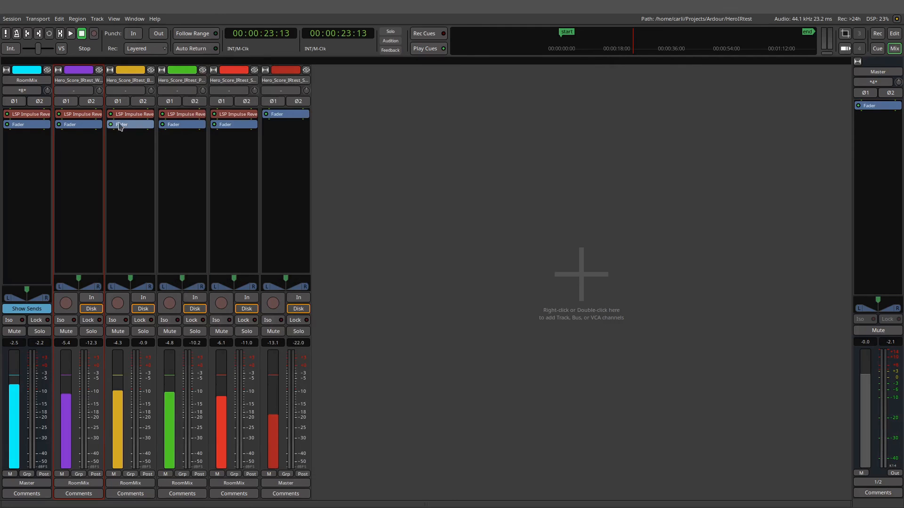
pyautogui.click(28, 33)
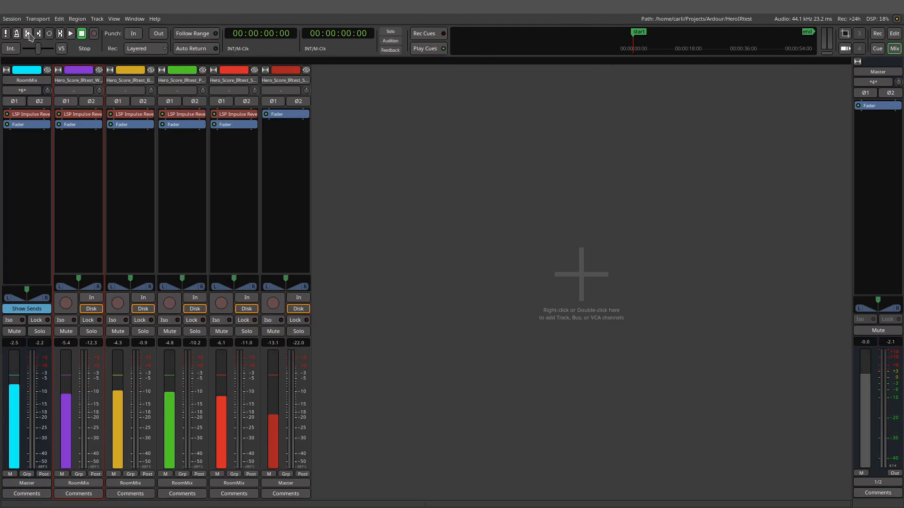
pyautogui.click(70, 33)
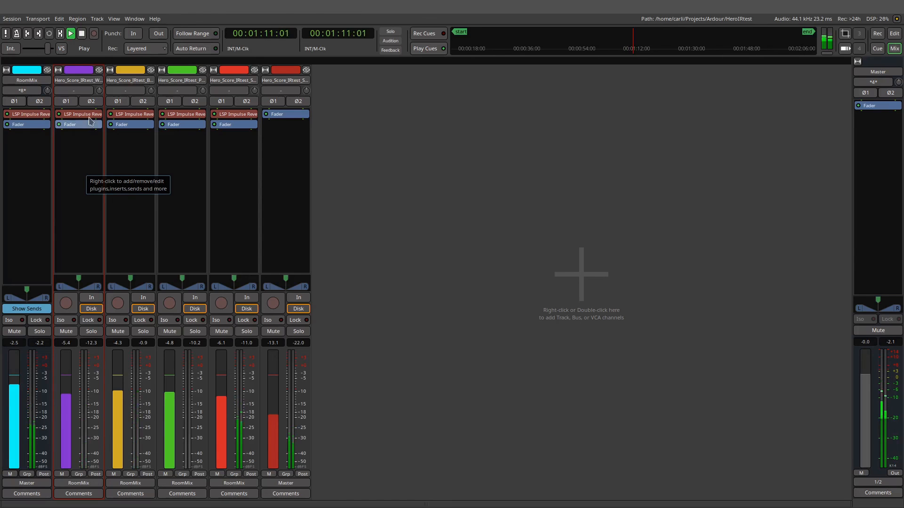
pyautogui.click(82, 34)
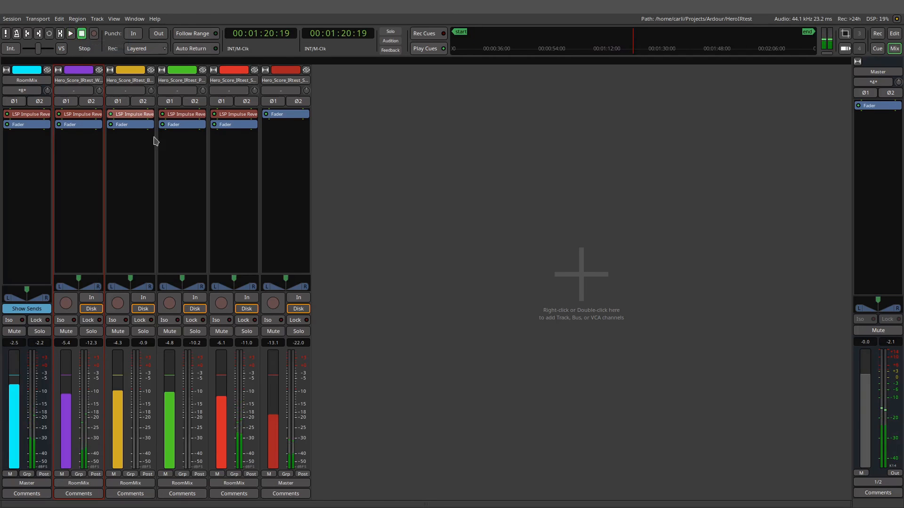